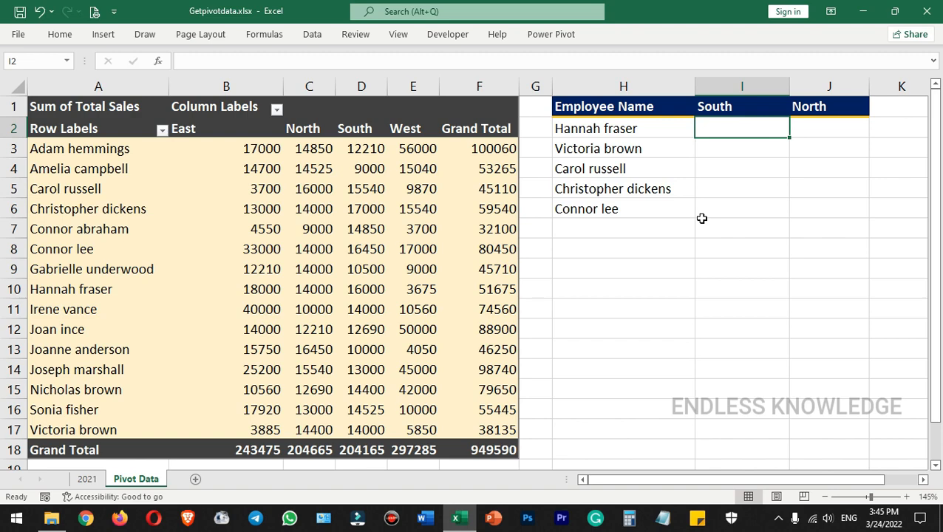
pyautogui.write('=get')
pyautogui.press('Tab')
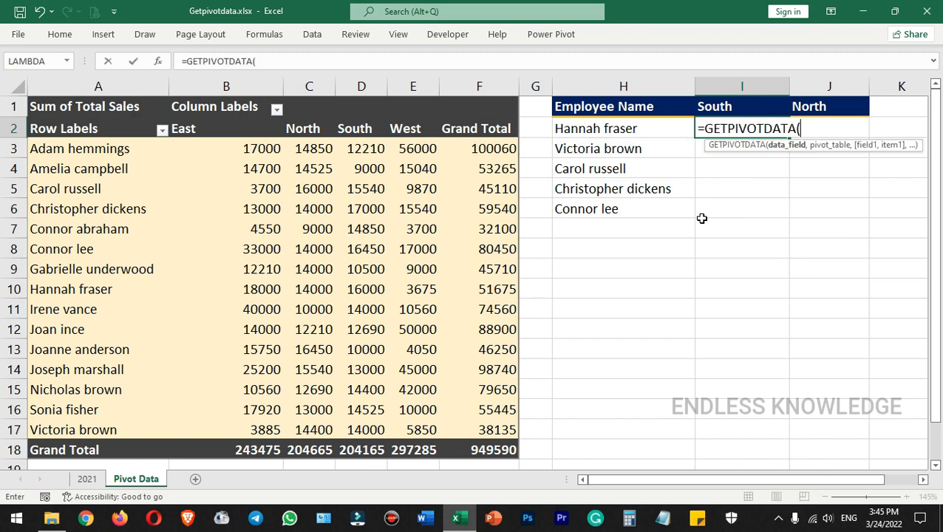
pyautogui.press('Escape')
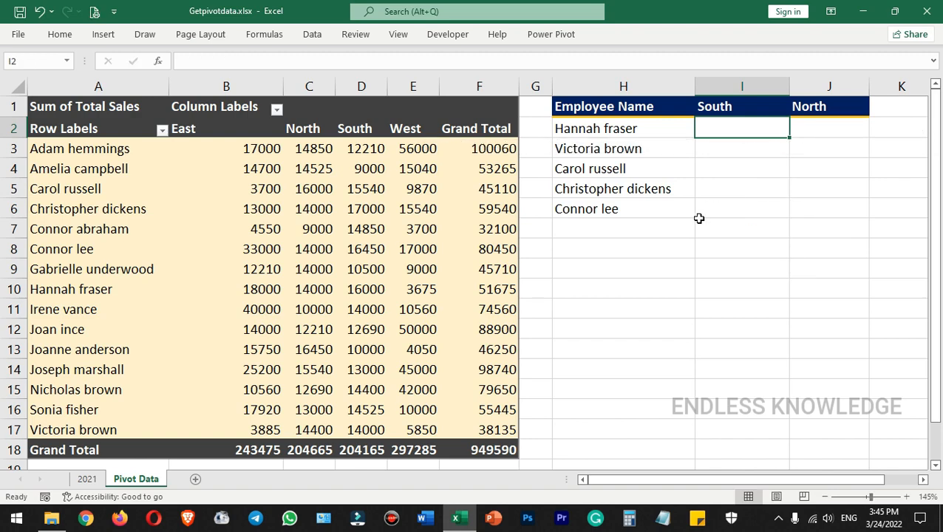
# - Inspect the pivot table's row labels and values, and look through the Lookup & Reference function list for GETPIVOTDATA
pyautogui.click(72, 203)
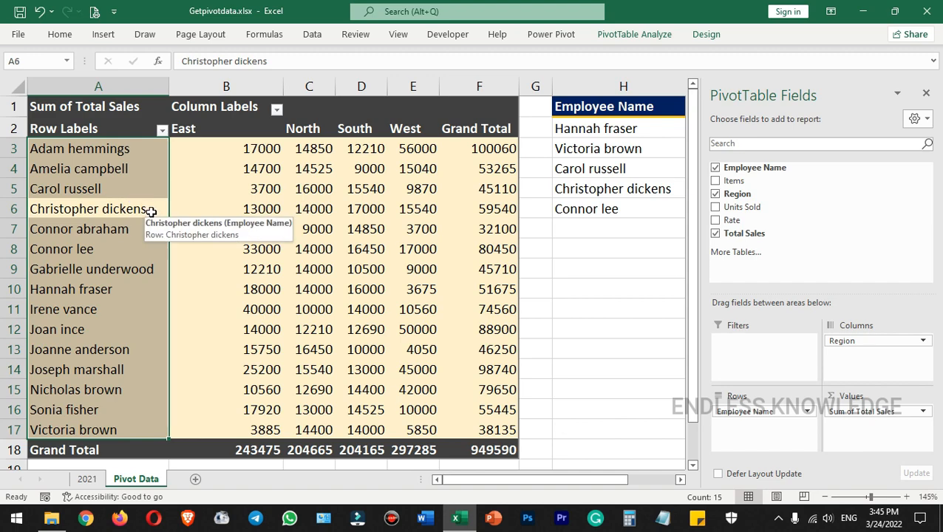
pyautogui.click(198, 213)
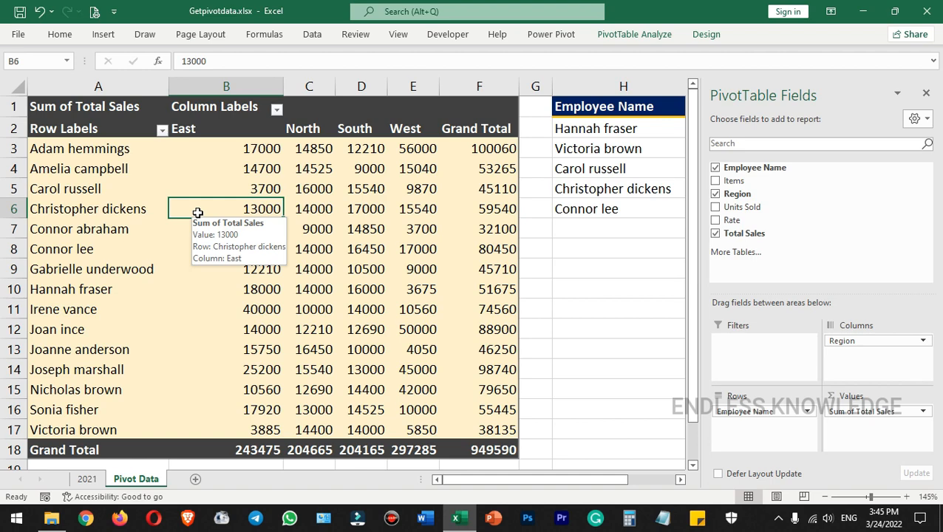
pyautogui.click(266, 35)
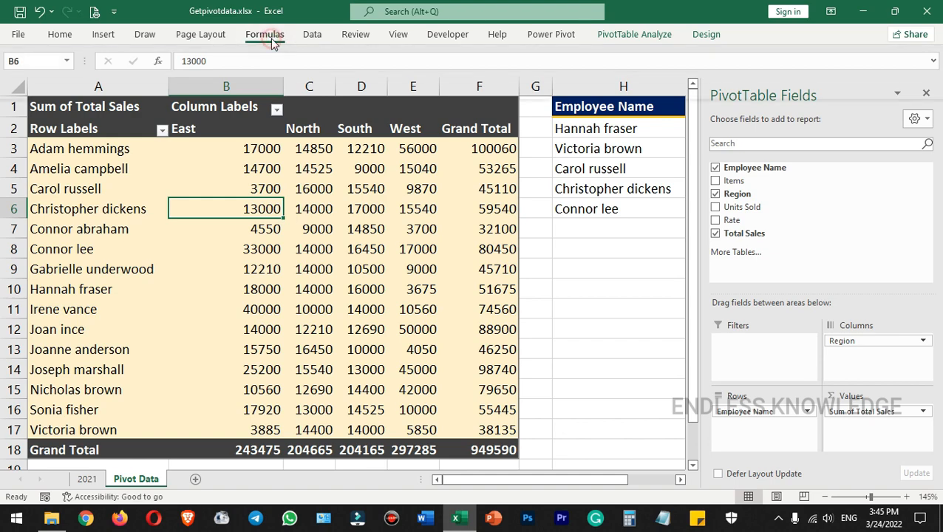
pyautogui.click(246, 54)
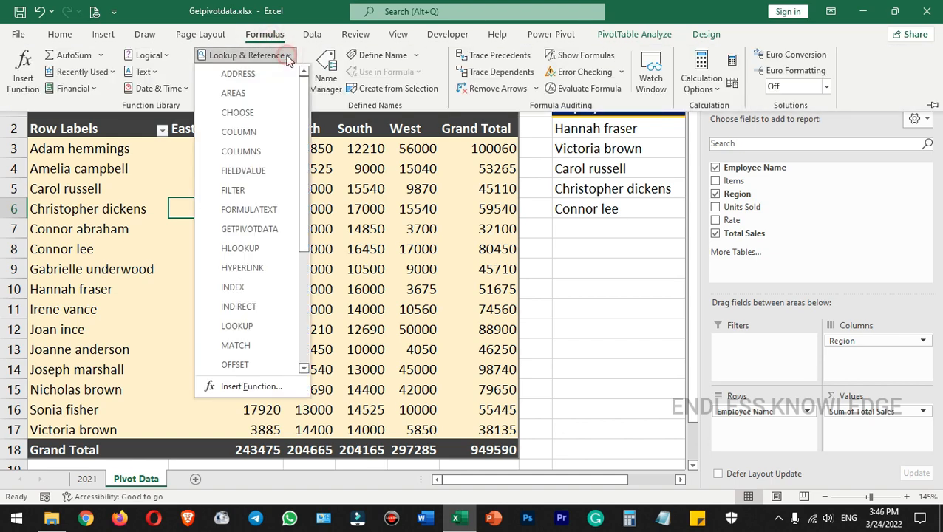
pyautogui.scroll(-3, 266, 198)
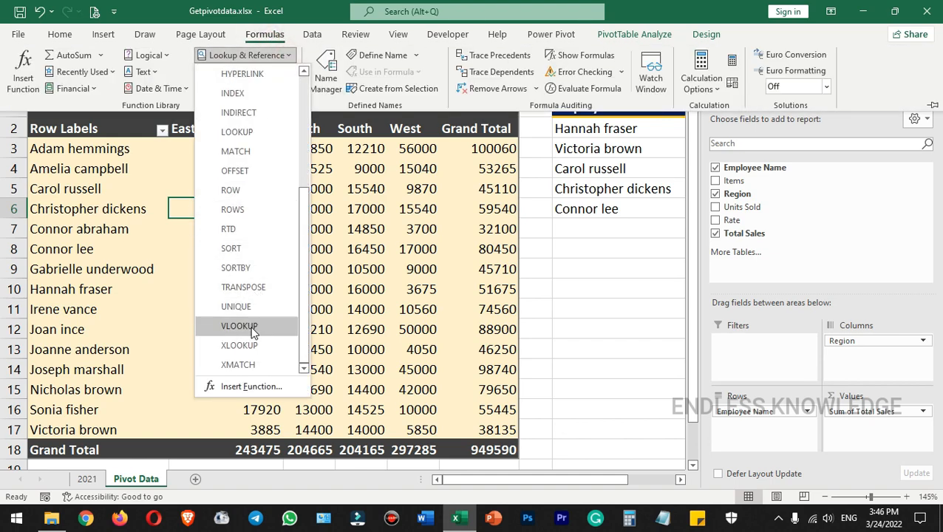
pyautogui.scroll(3, 250, 248)
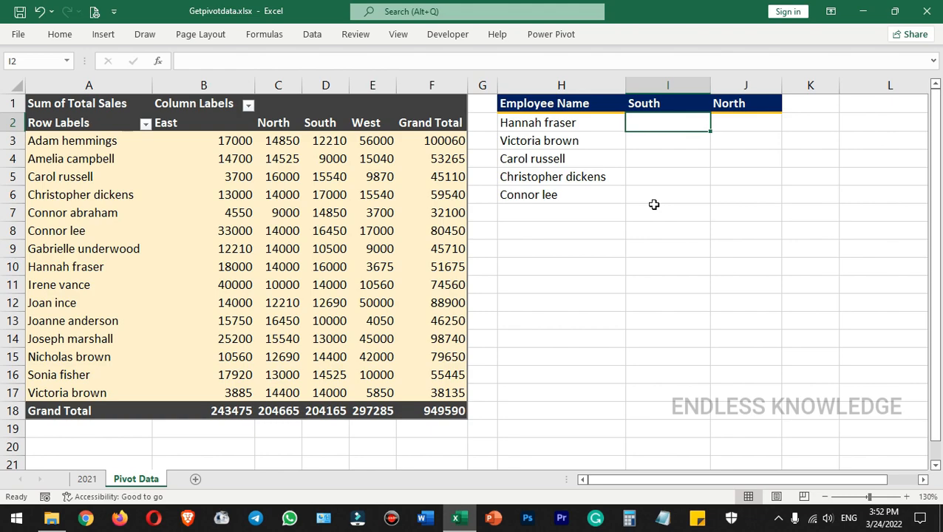
pyautogui.write('=get')
pyautogui.press('Tab')
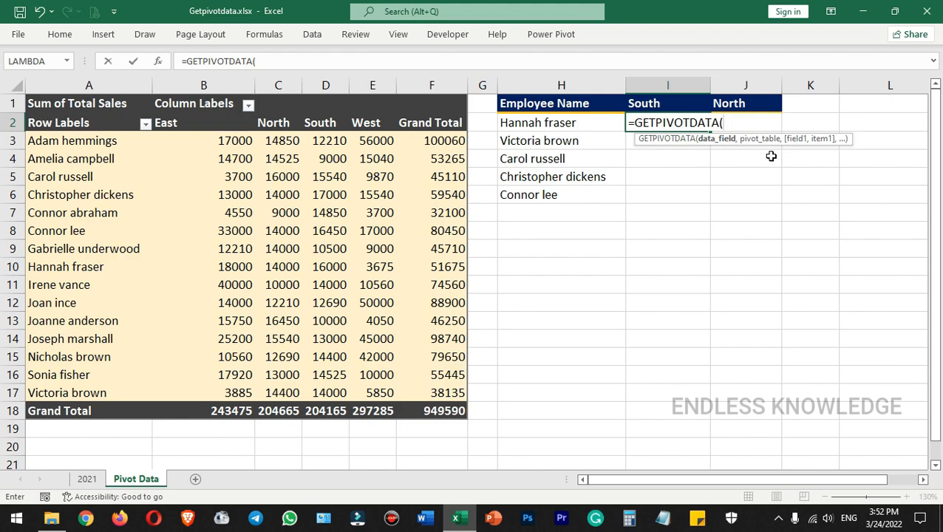
pyautogui.write(',,,,,')
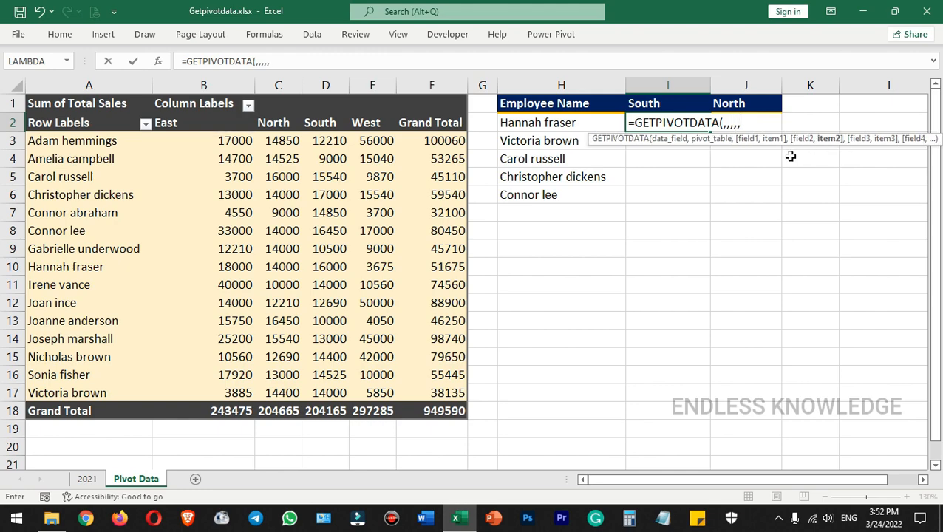
pyautogui.press('Escape')
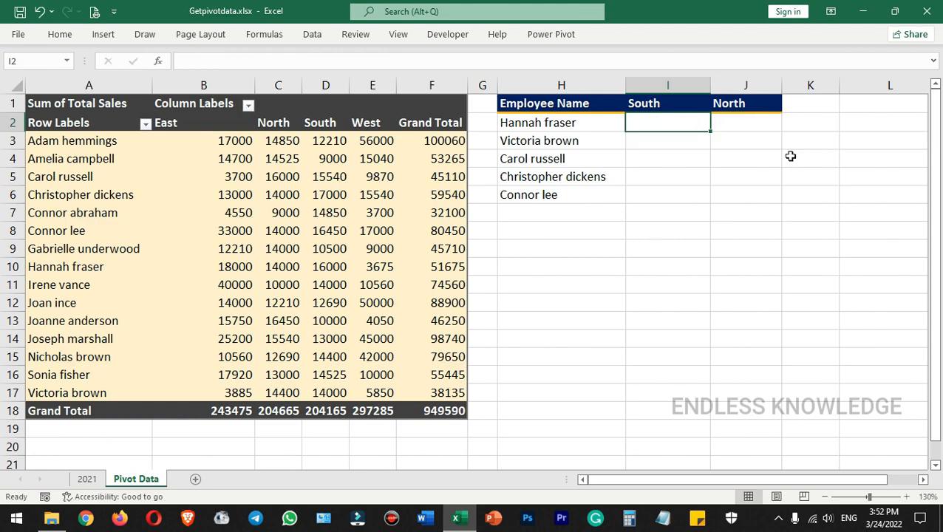
# - Examine the pivot table's source data on the 2021 sheet, including its headers, sales records, and the Employee Name and Region columns
pyautogui.click(125, 195)
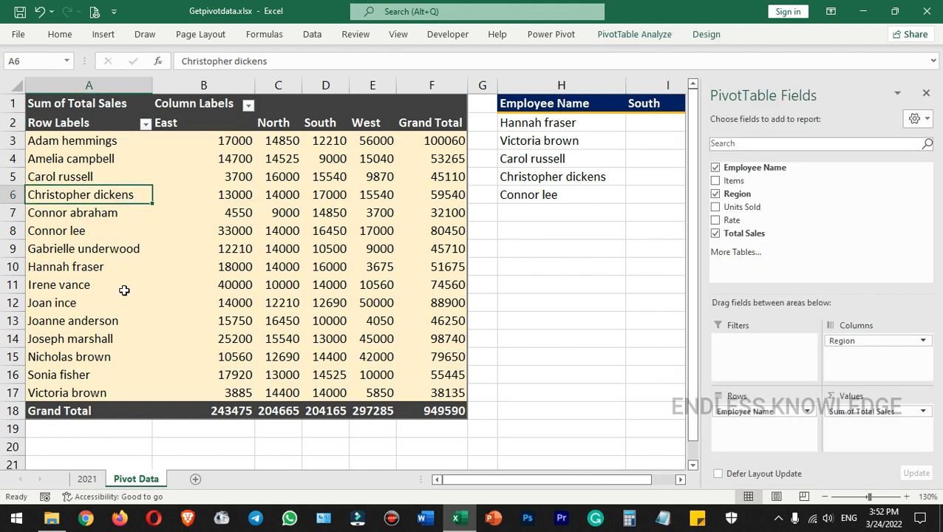
pyautogui.click(87, 479)
pyautogui.click(83, 152)
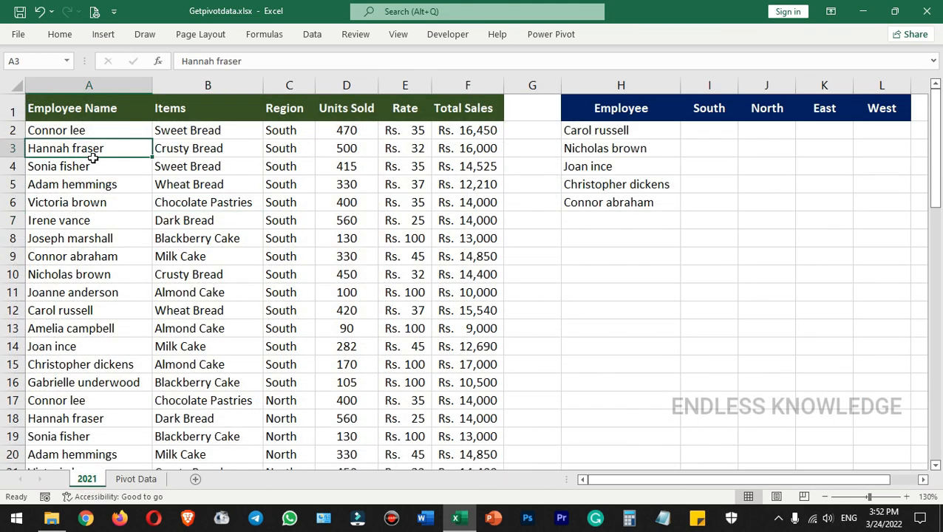
pyautogui.moveTo(88, 109); pyautogui.dragTo(447, 111)
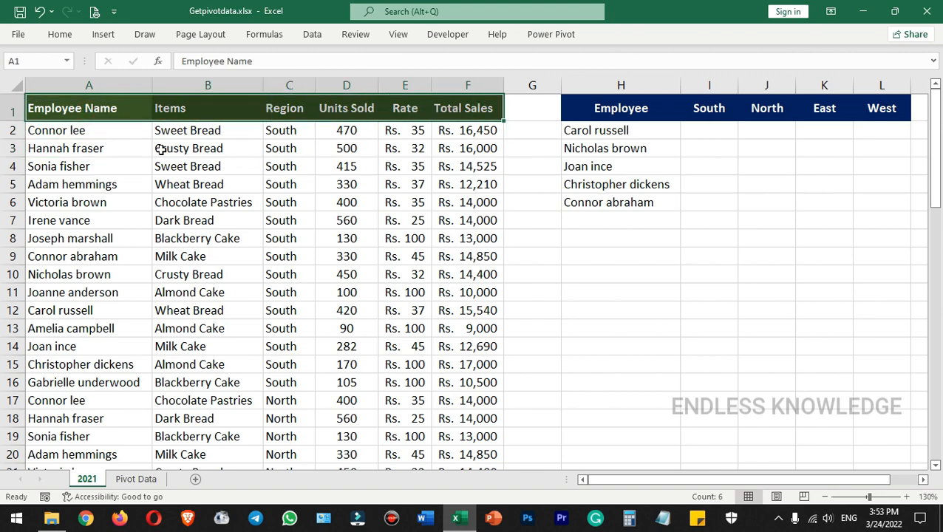
pyautogui.moveTo(85, 131); pyautogui.dragTo(446, 366)
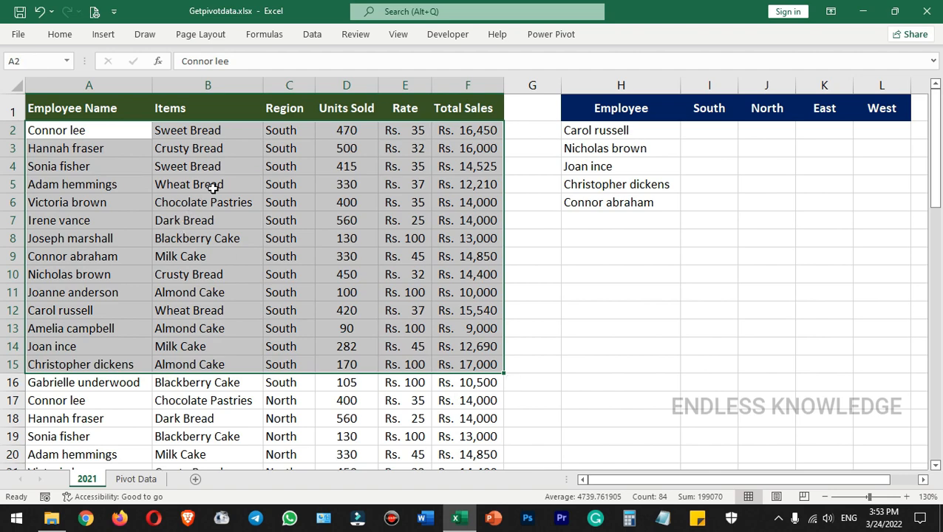
pyautogui.click(129, 110)
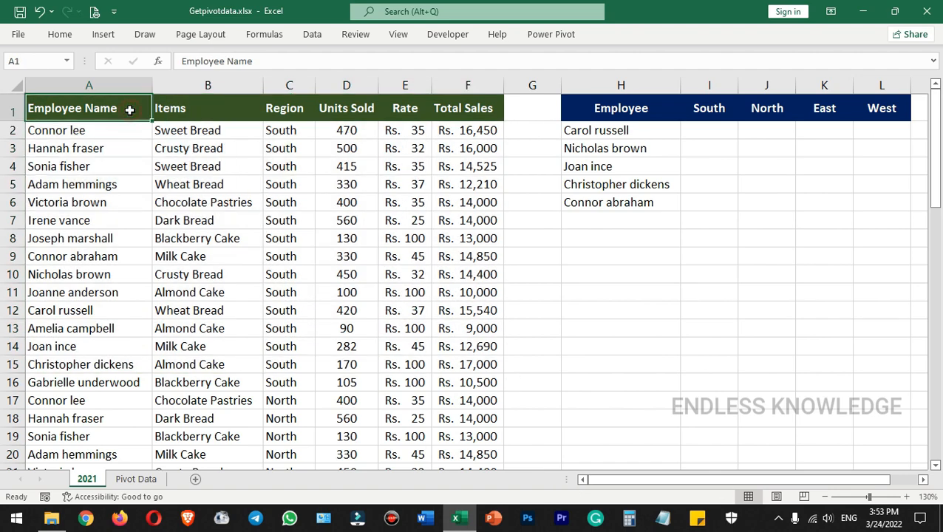
pyautogui.click(94, 132)
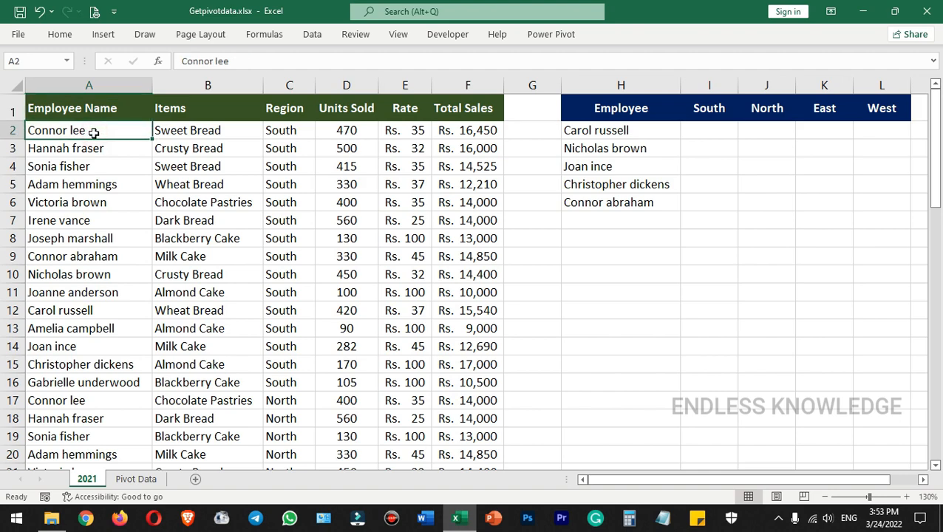
pyautogui.click(294, 109)
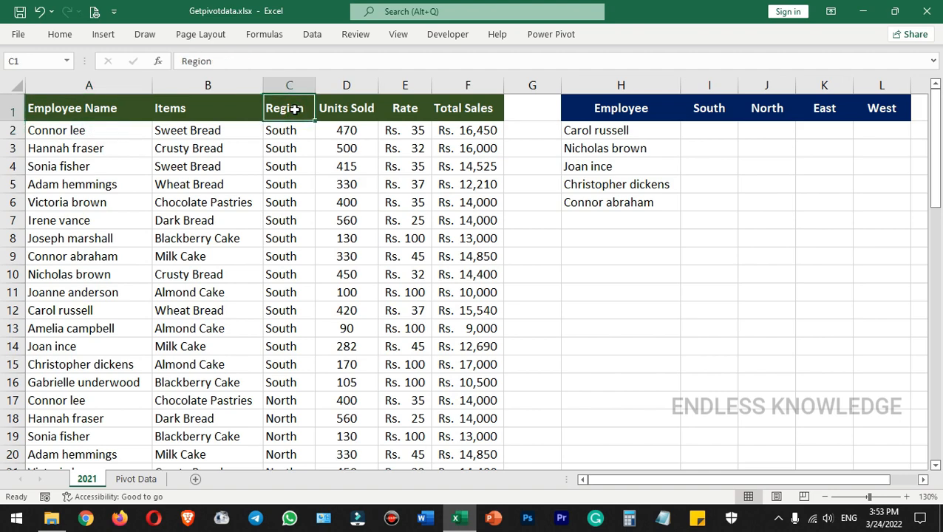
pyautogui.click(291, 146)
pyautogui.click(294, 105)
pyautogui.click(287, 399)
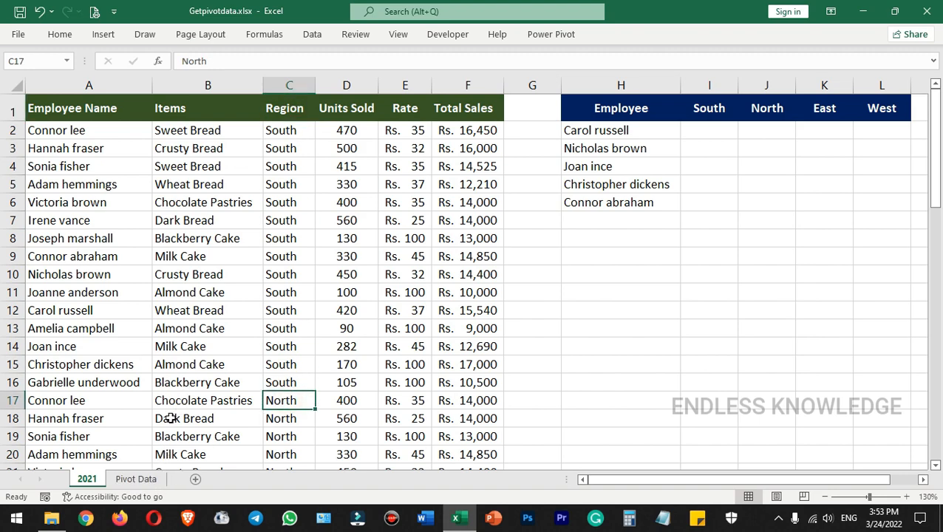
# - On the Pivot Data sheet, build a GETPIVOTDATA formula in I2 by referencing the first listed employee's South sales in pivot cell D10
pyautogui.click(148, 481)
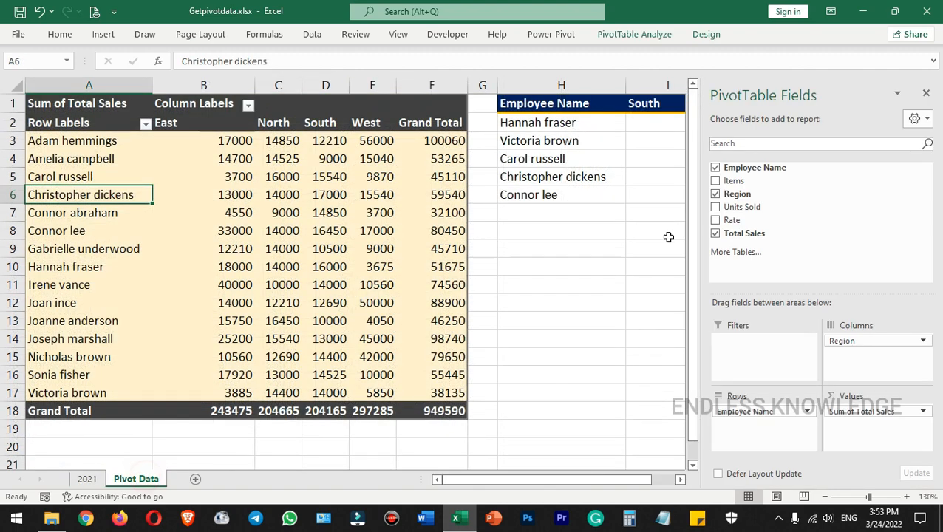
pyautogui.click(661, 123)
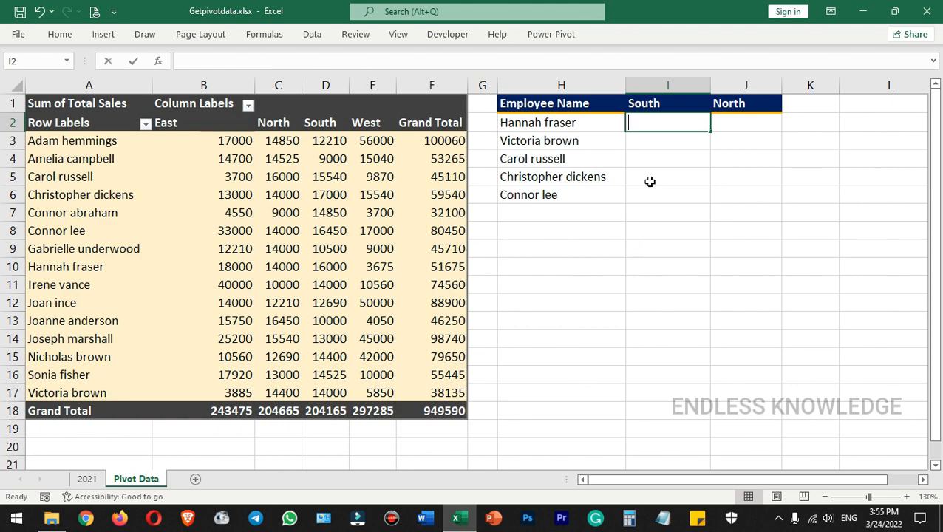
pyautogui.write('=')
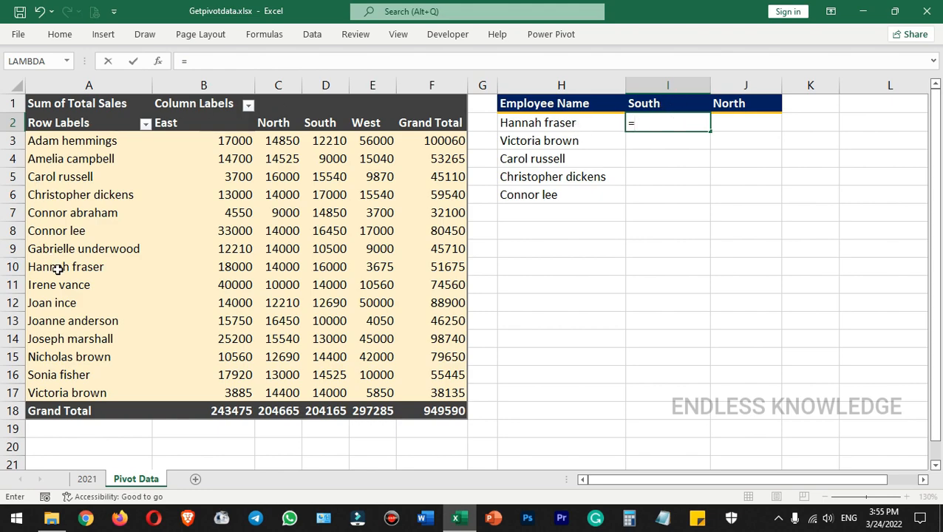
pyautogui.click(331, 266)
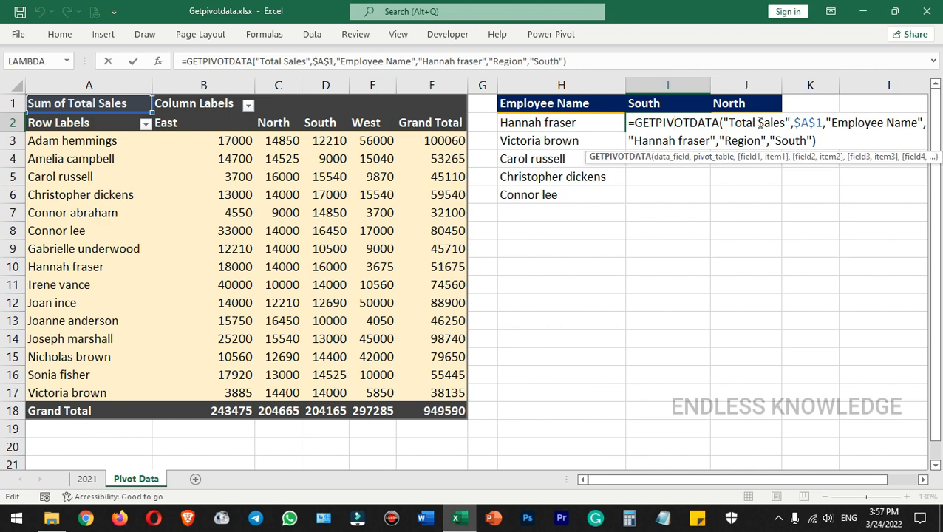
# - Review the data field, pivot table, and both field and item arguments of the formula in I2, and commit it
pyautogui.click(765, 122)
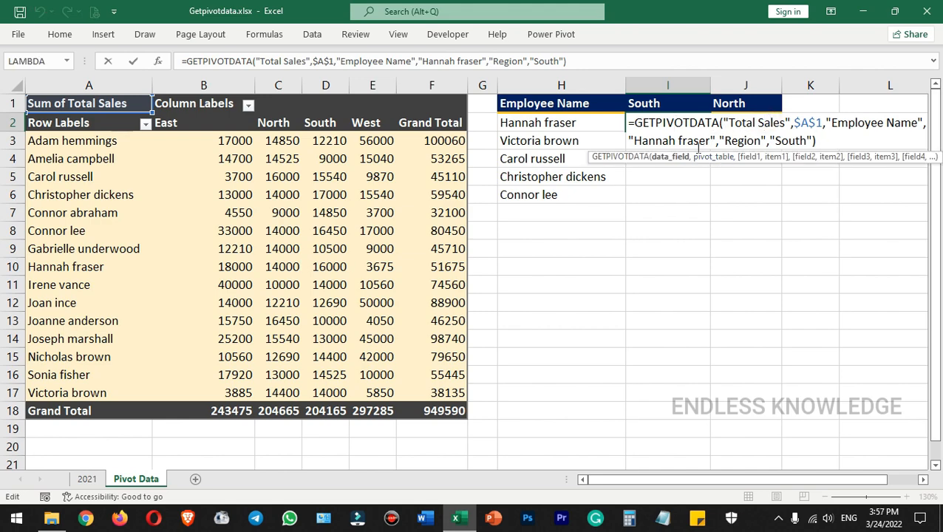
pyautogui.click(807, 124)
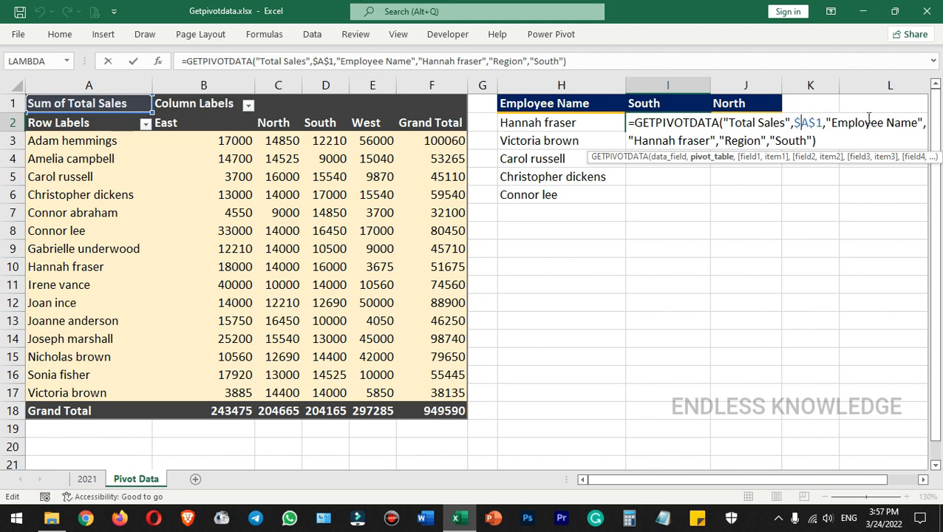
pyautogui.click(828, 123)
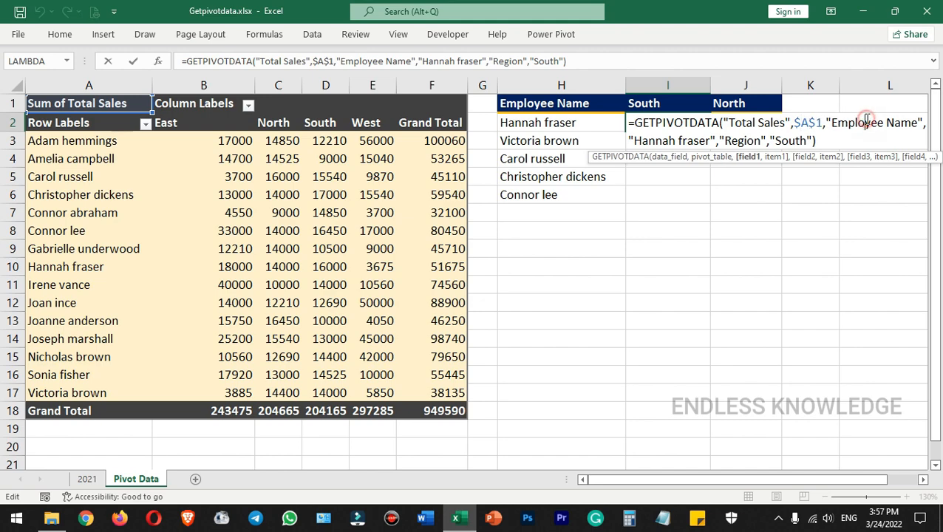
pyautogui.click(677, 140)
pyautogui.click(734, 139)
pyautogui.click(801, 139)
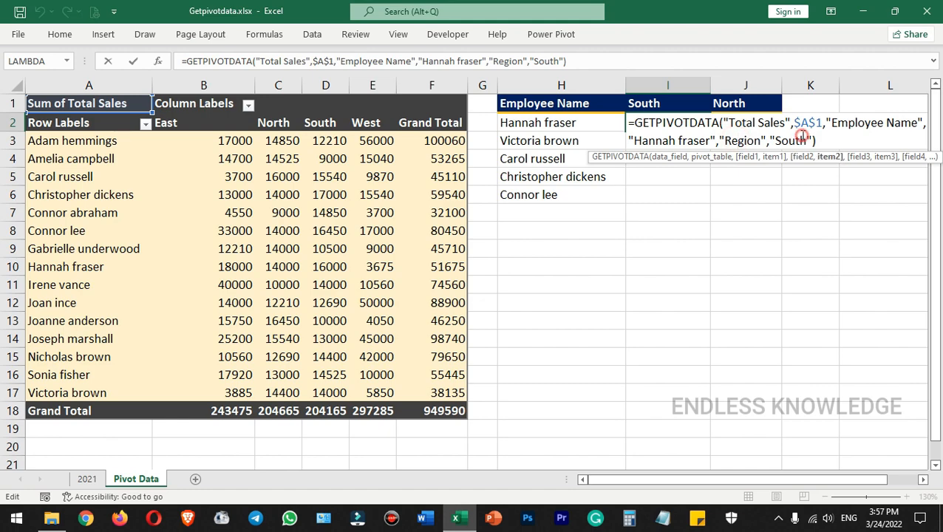
pyautogui.click(868, 123)
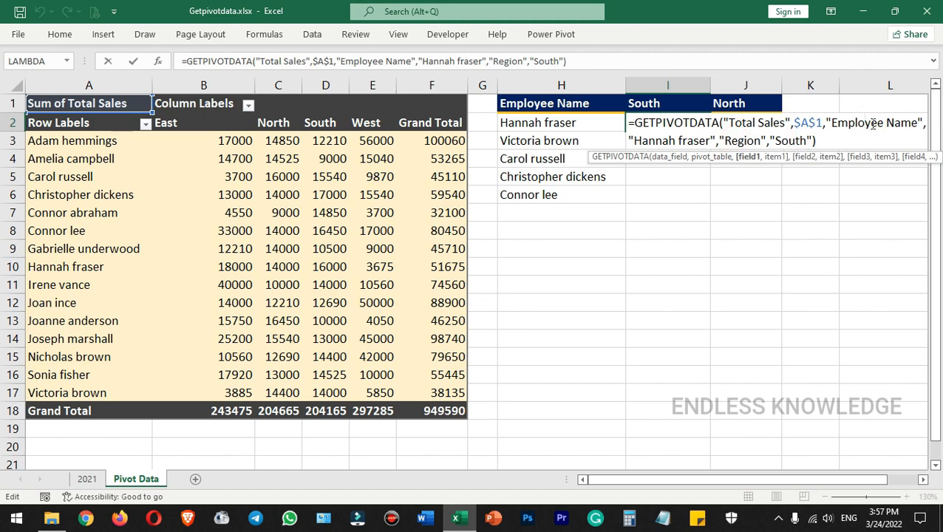
pyautogui.click(662, 140)
pyautogui.click(745, 139)
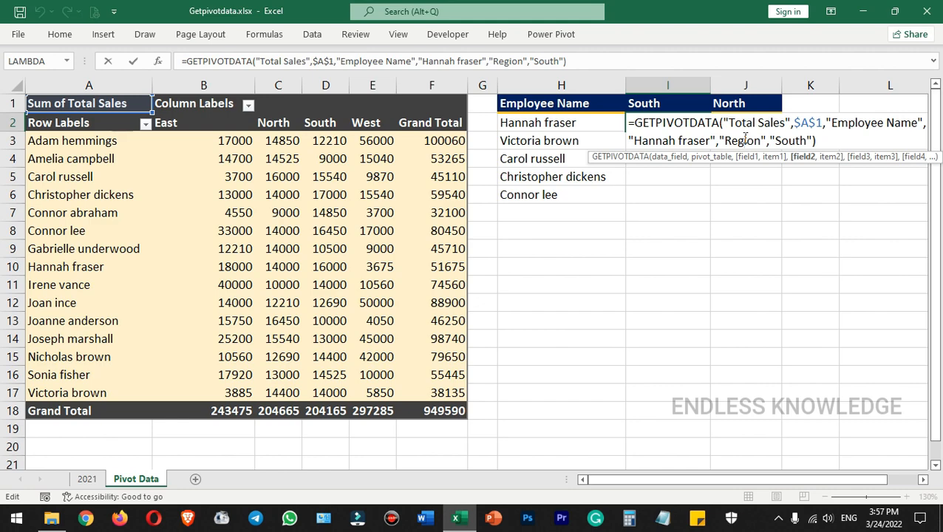
pyautogui.click(790, 139)
pyautogui.press('Return')
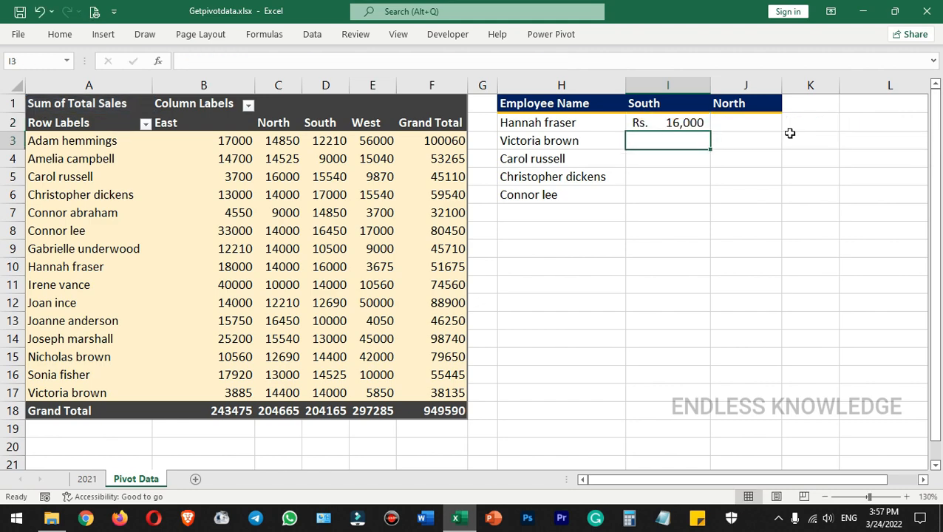
# - Compare the formula result in I2 with the employee's South sales value in pivot cell D10
pyautogui.click(660, 120)
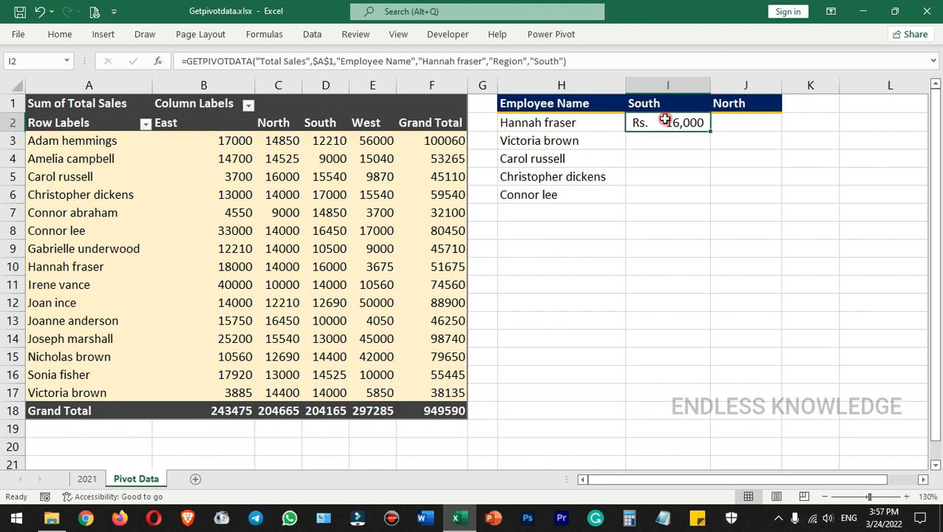
pyautogui.click(333, 268)
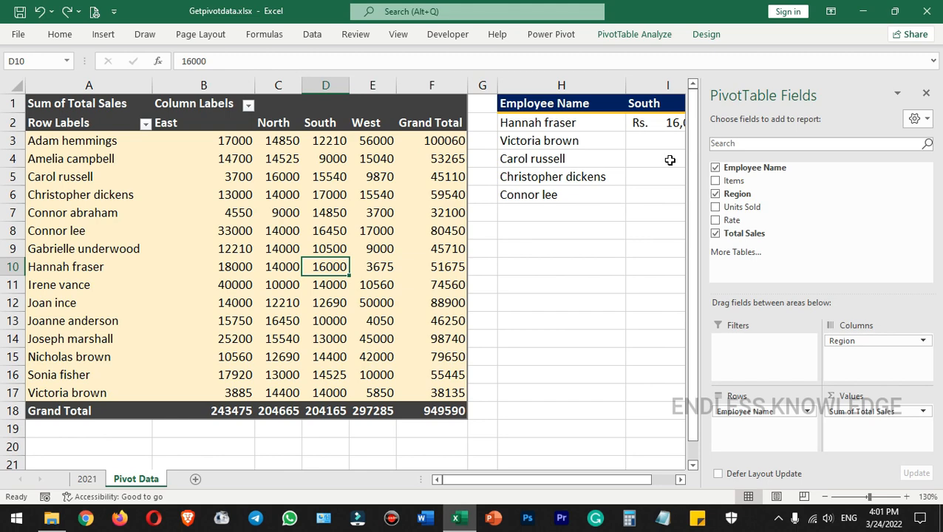
pyautogui.click(669, 122)
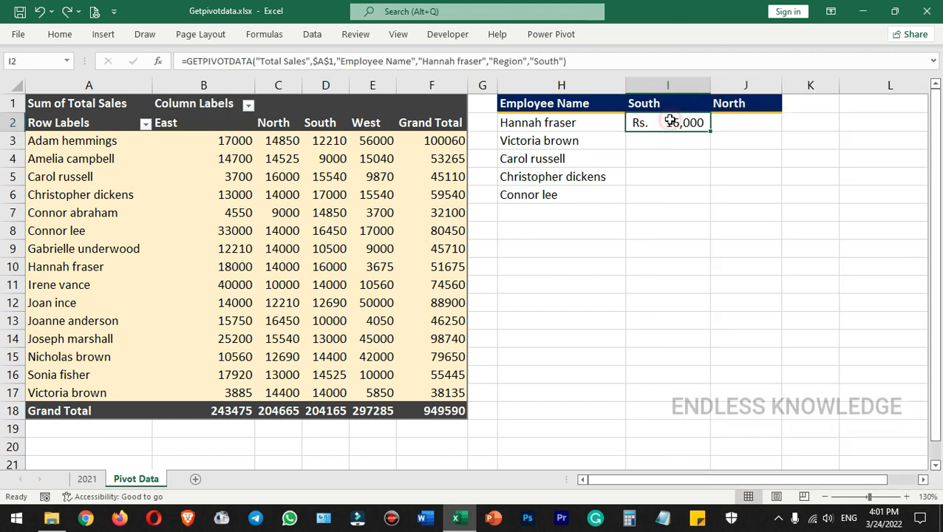
pyautogui.moveTo(386, 267)
pyautogui.moveTo(417, 260)
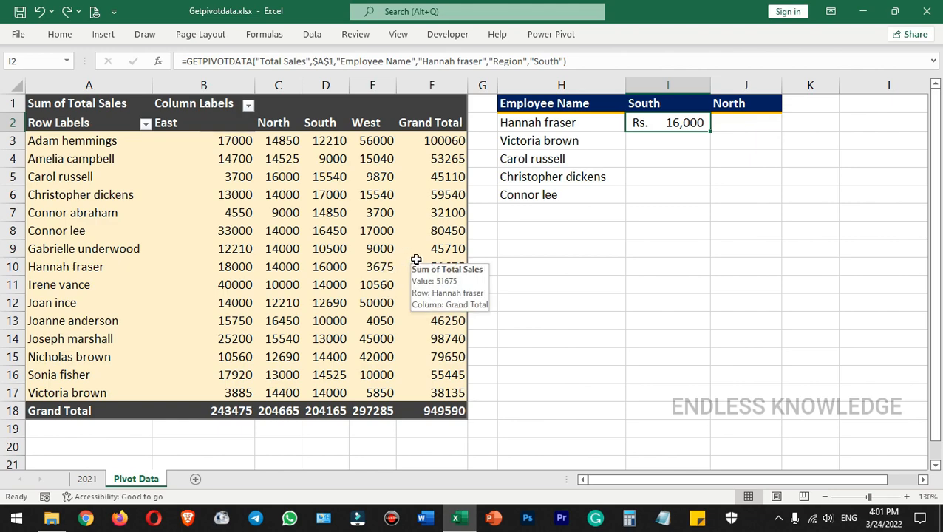
pyautogui.click(325, 248)
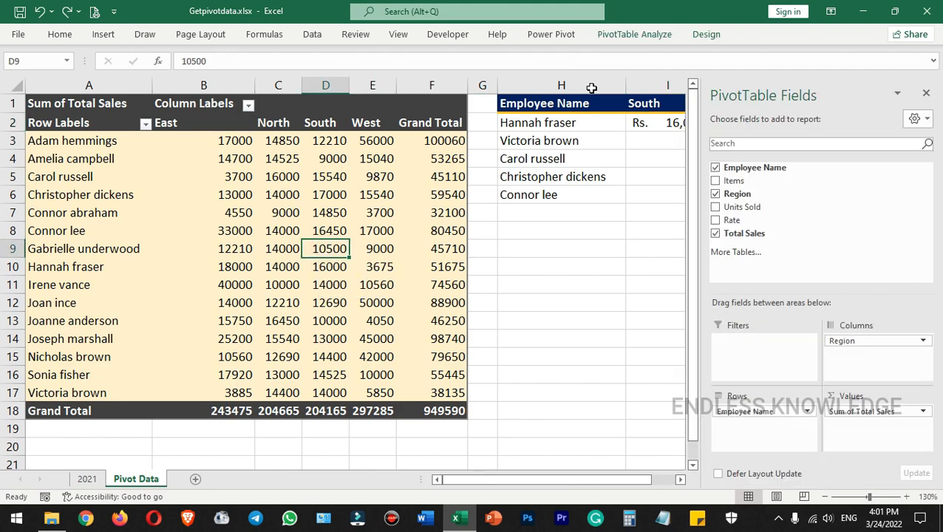
# - Turn off the Generate GetPivotData option for the pivot table
pyautogui.click(645, 37)
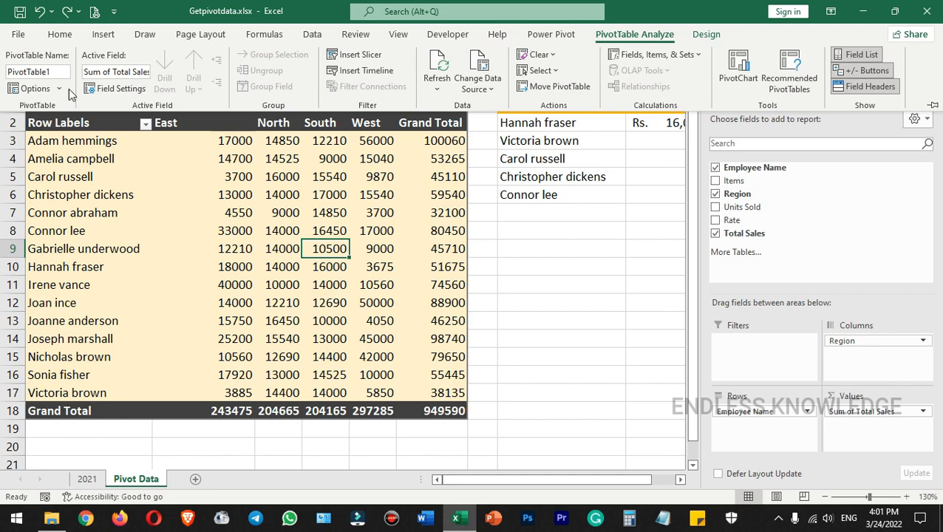
pyautogui.click(59, 89)
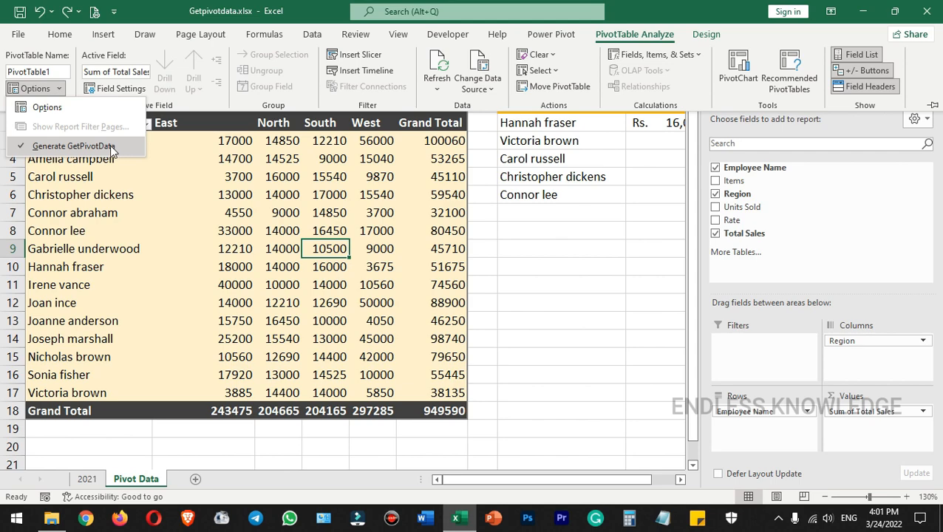
pyautogui.click(26, 146)
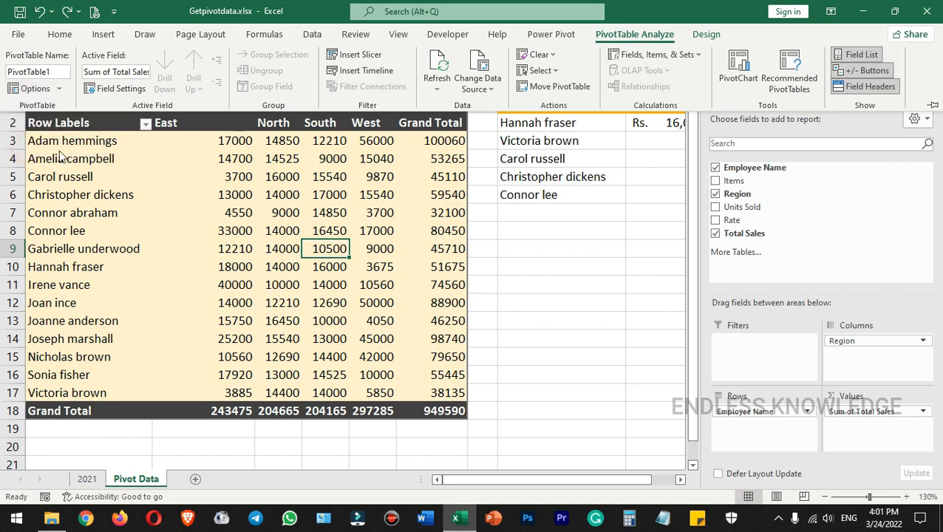
# - Replace the formula in I2 with a direct reference to pivot cell D10
pyautogui.click(666, 123)
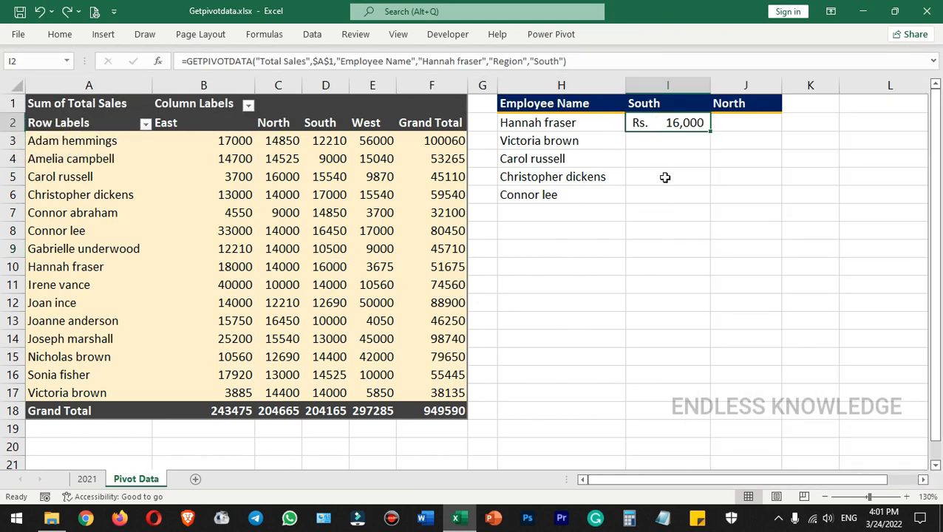
pyautogui.press('BackSpace')
pyautogui.write('=')
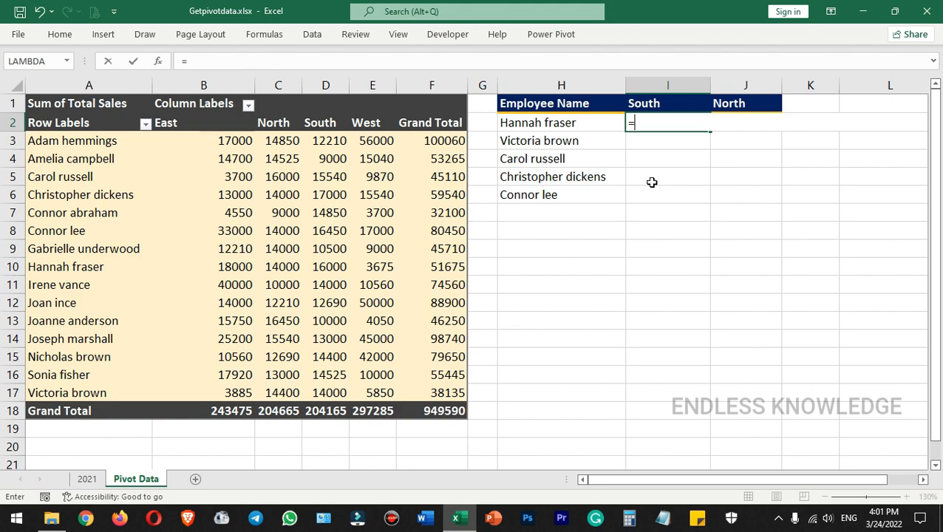
pyautogui.click(333, 264)
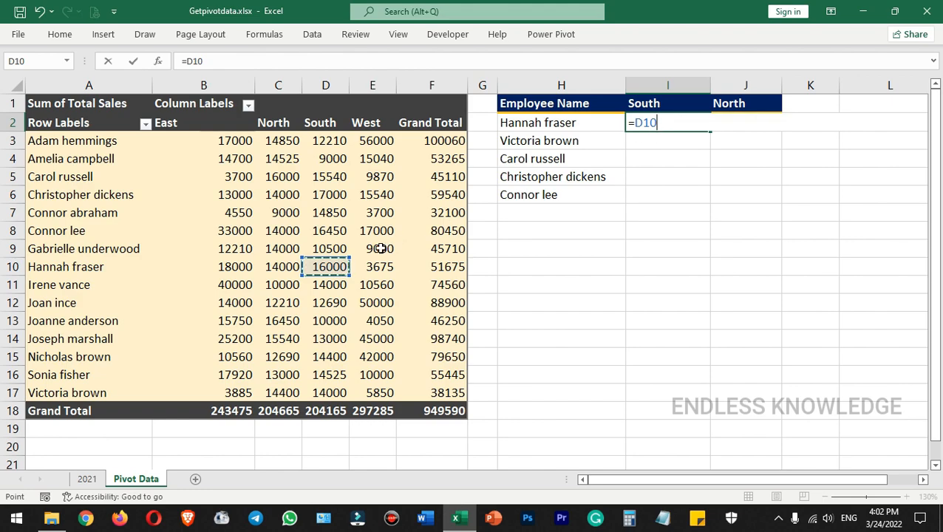
pyautogui.press('Return')
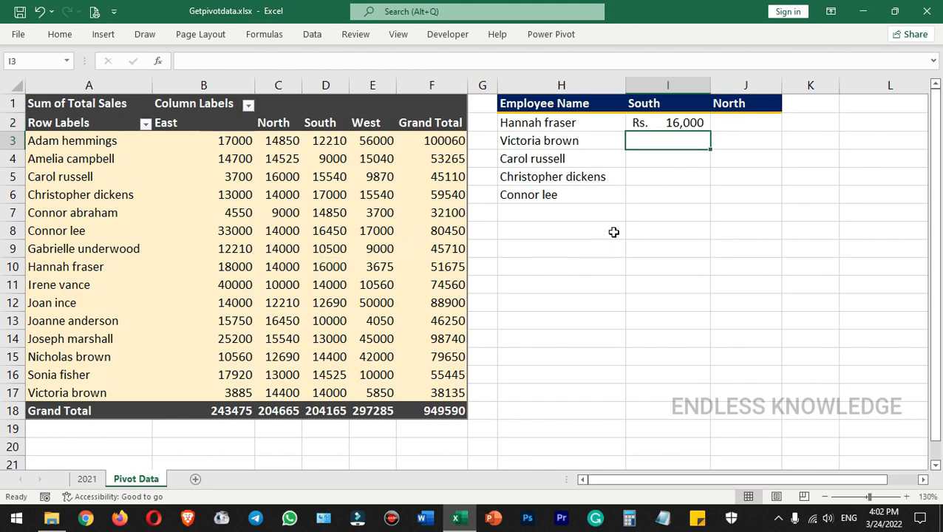
# - Fill the direct reference from I2 across I2:J6 and check the resulting references in J2, I4 and J4
pyautogui.click(685, 122)
pyautogui.moveTo(711, 132); pyautogui.dragTo(761, 196)
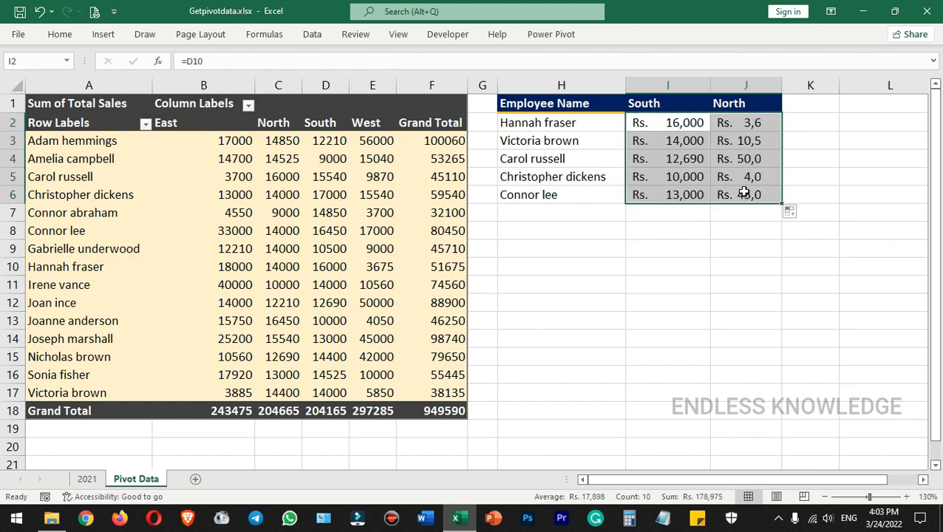
pyautogui.click(734, 124)
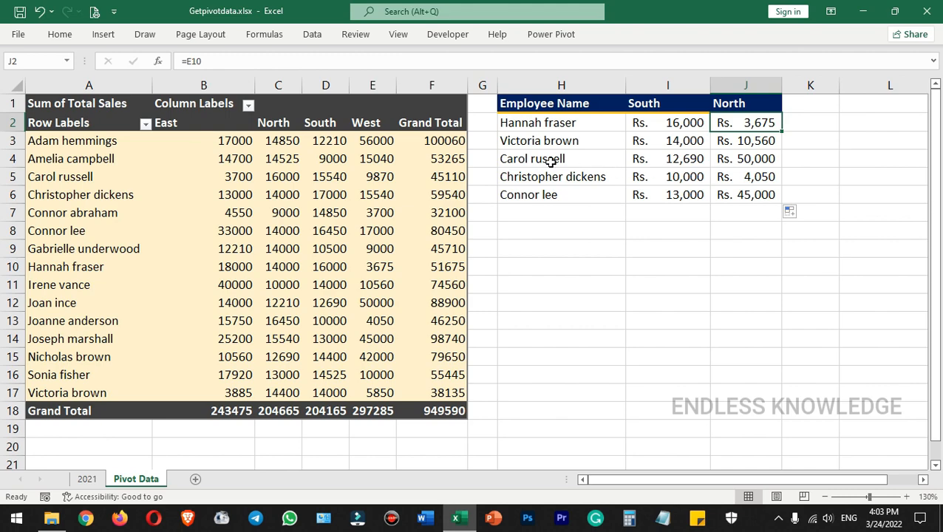
pyautogui.click(669, 160)
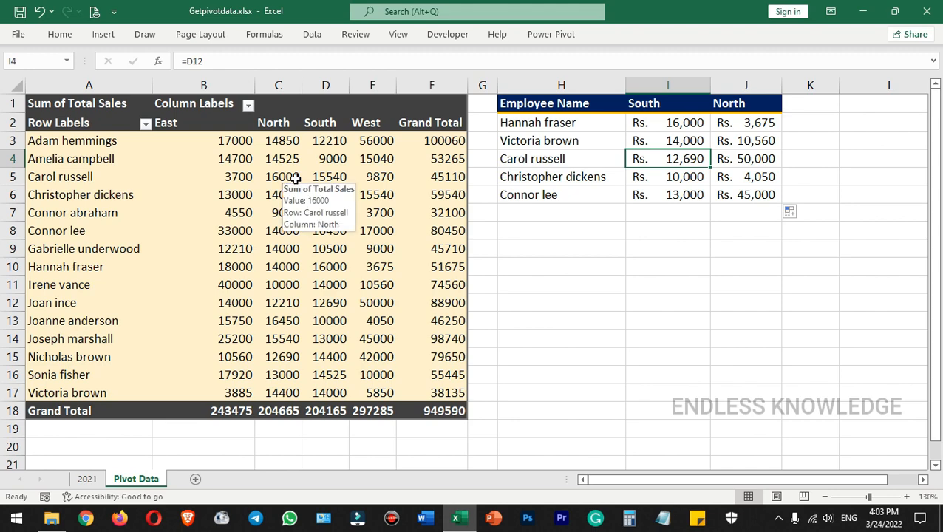
pyautogui.click(743, 159)
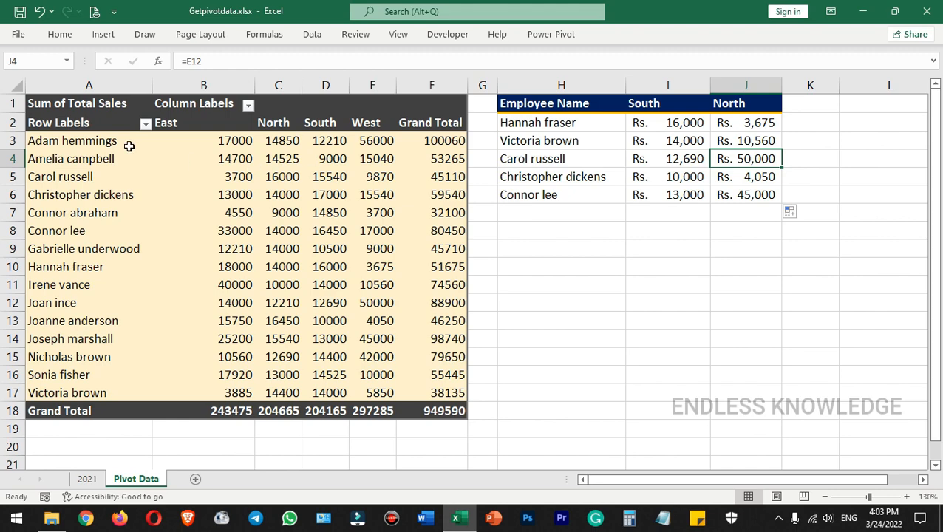
# - Copy the first five employee names from pivot cells A3:A7 into the lookup table's Employee Name column, starting at H2
pyautogui.moveTo(100, 142); pyautogui.dragTo(90, 213)
pyautogui.hotkey('ctrl', 'c')
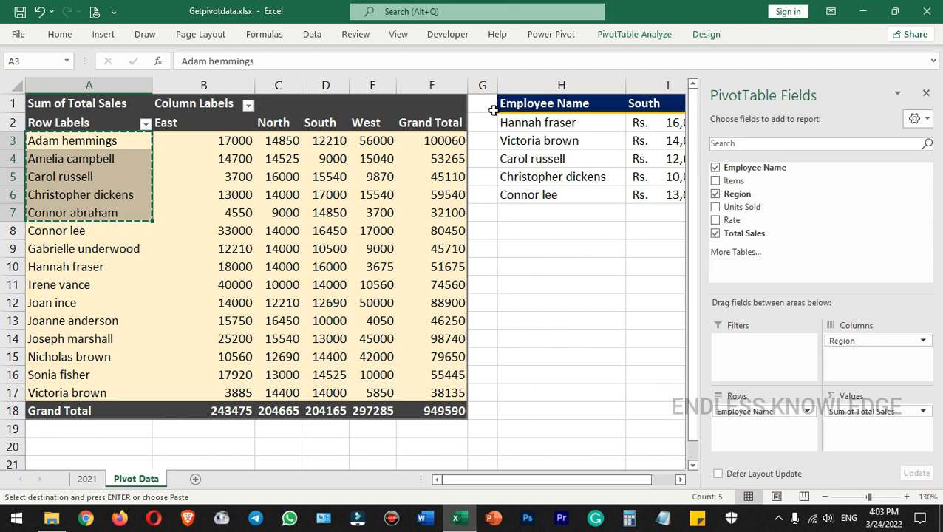
pyautogui.click(542, 121)
pyautogui.hotkey('ctrl', 'v')
# - Set I2 to a direct reference to pivot cell D3 and fill it down the South column to I6
pyautogui.doubleClick(670, 123)
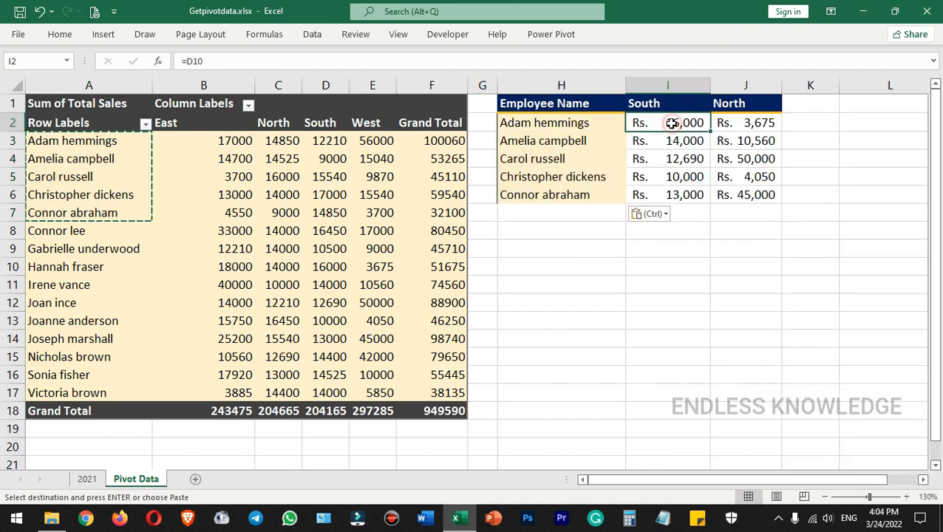
pyautogui.press('Escape')
pyautogui.write('=')
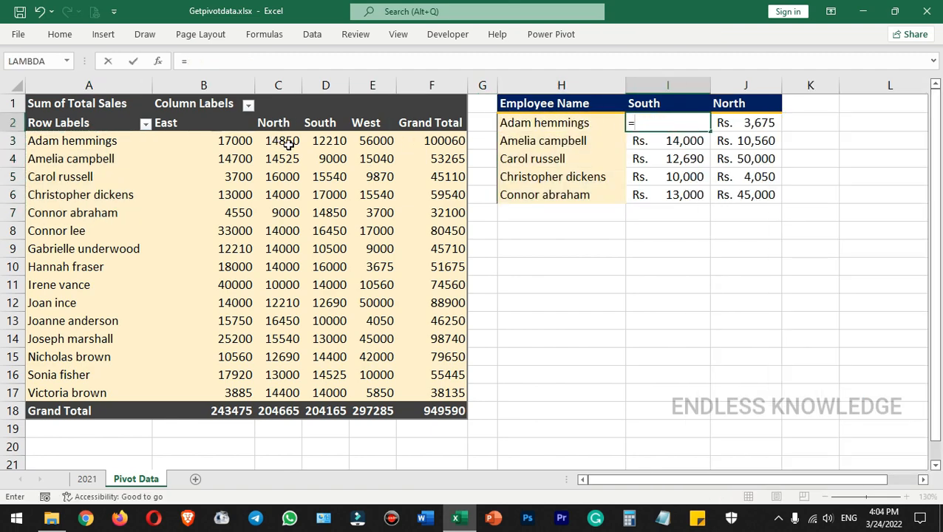
pyautogui.click(326, 139)
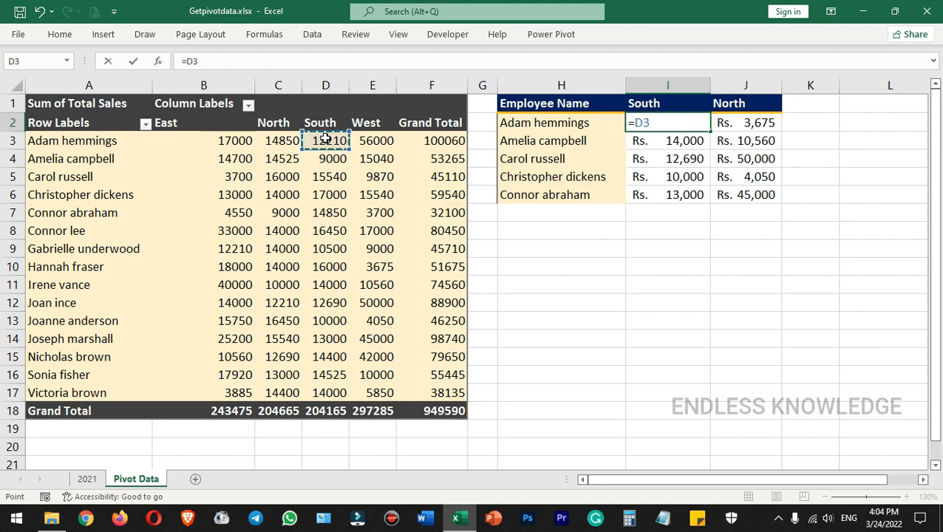
pyautogui.press('Return')
pyautogui.click(679, 124)
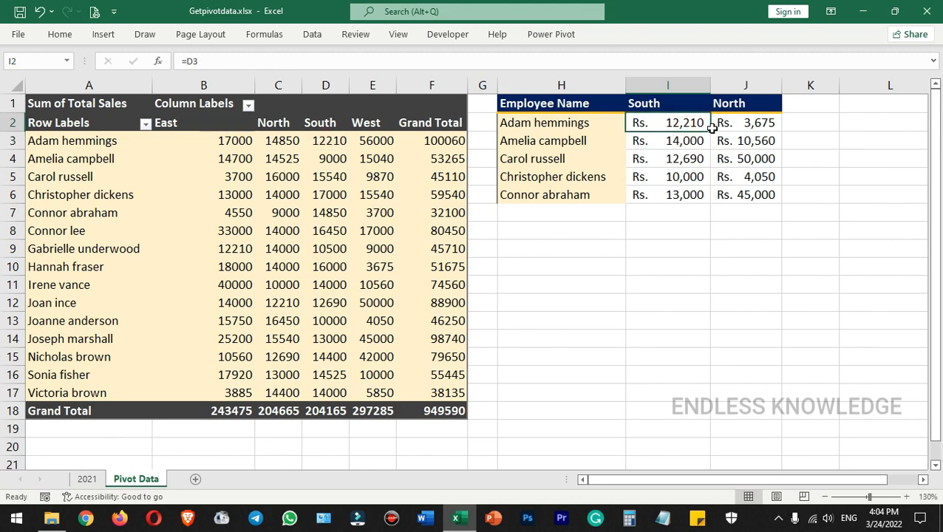
pyautogui.doubleClick(711, 131)
# - Set J2 to a direct reference to pivot cell C3 and fill it down the North column to J6
pyautogui.click(725, 124)
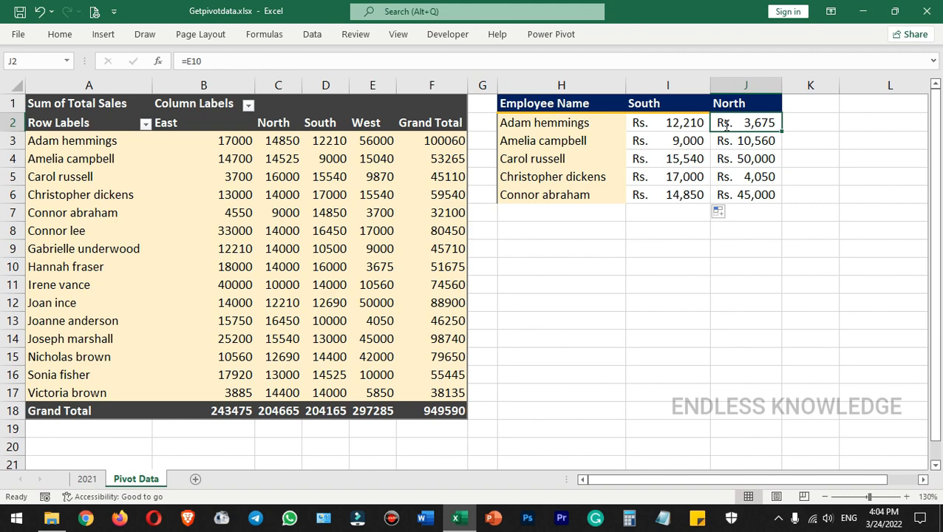
pyautogui.write('=')
pyautogui.click(273, 139)
pyautogui.press('Return')
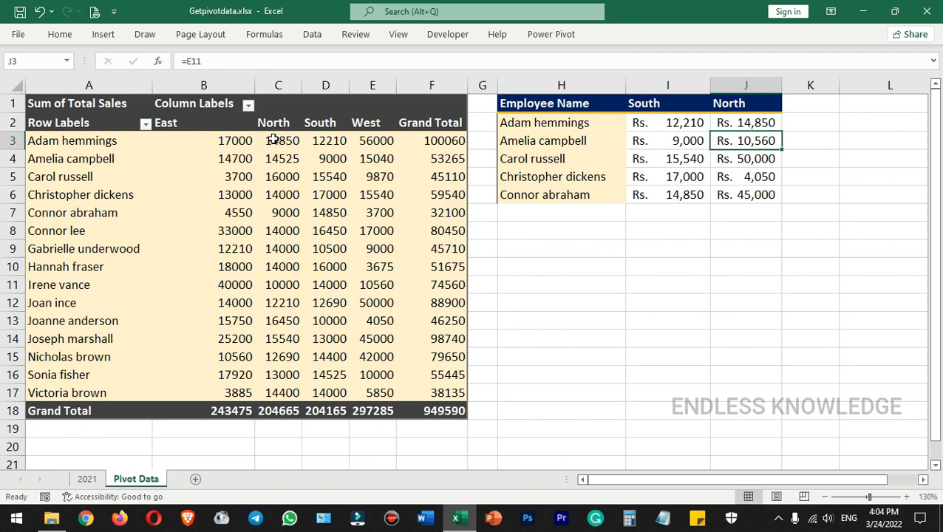
pyautogui.click(742, 123)
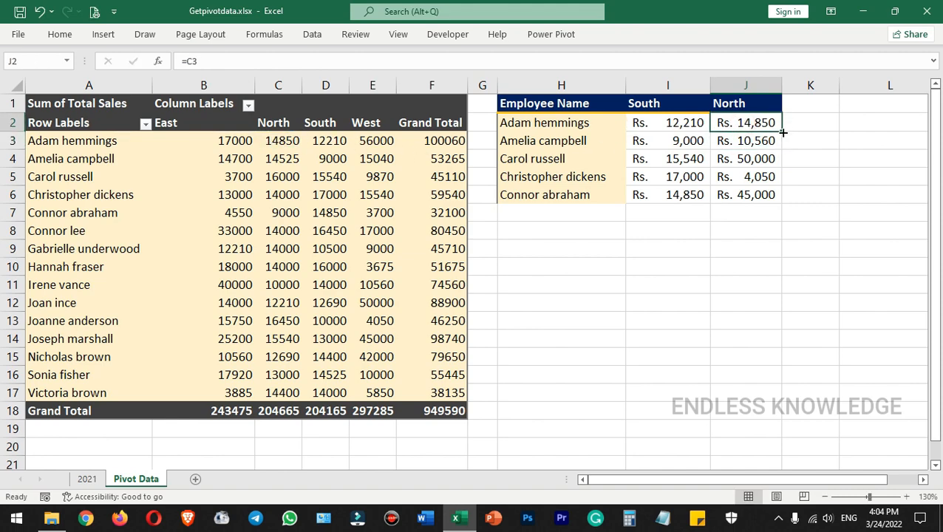
pyautogui.doubleClick(782, 132)
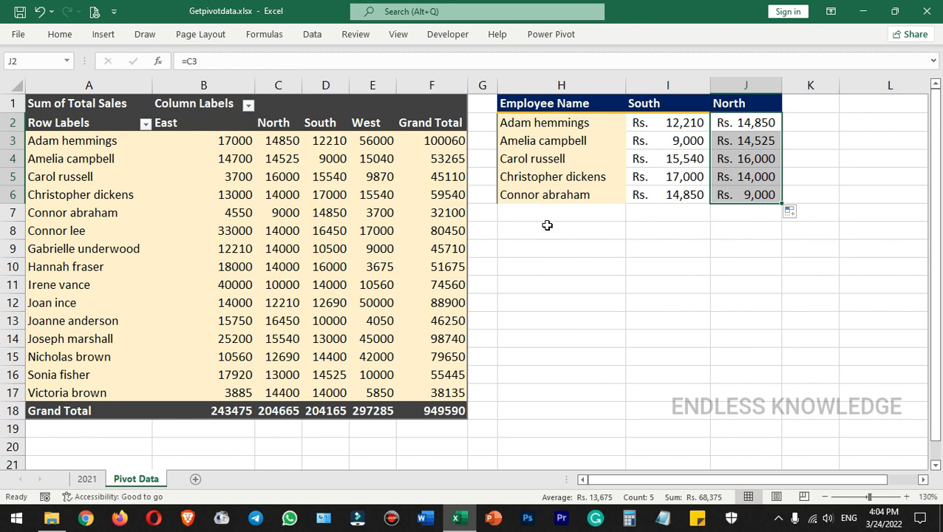
# - Move the pivot table's Region field to Rows without replacing existing data, and relocate the lookup table to start at H9
pyautogui.click(148, 177)
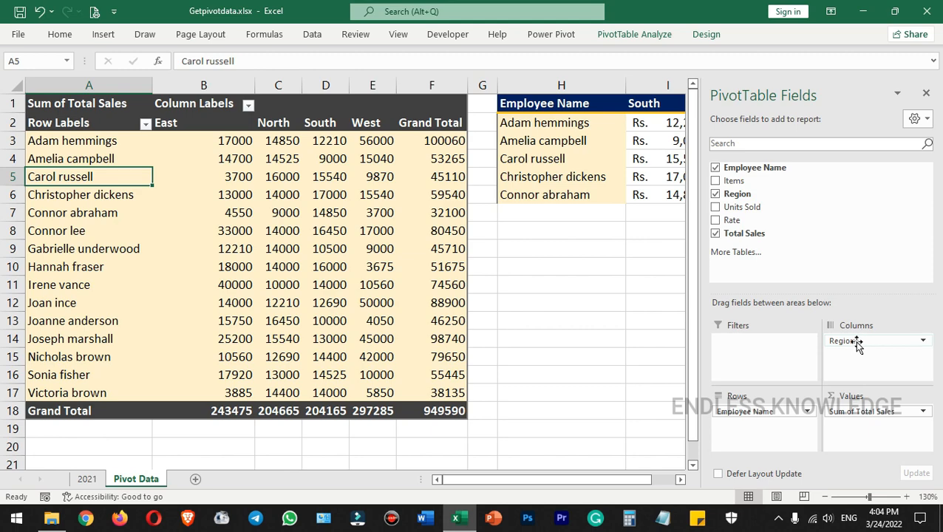
pyautogui.moveTo(858, 348)
pyautogui.mouseDown()
pyautogui.moveTo(765, 427)
pyautogui.moveTo(847, 375)
pyautogui.moveTo(857, 355)
pyautogui.mouseUp()
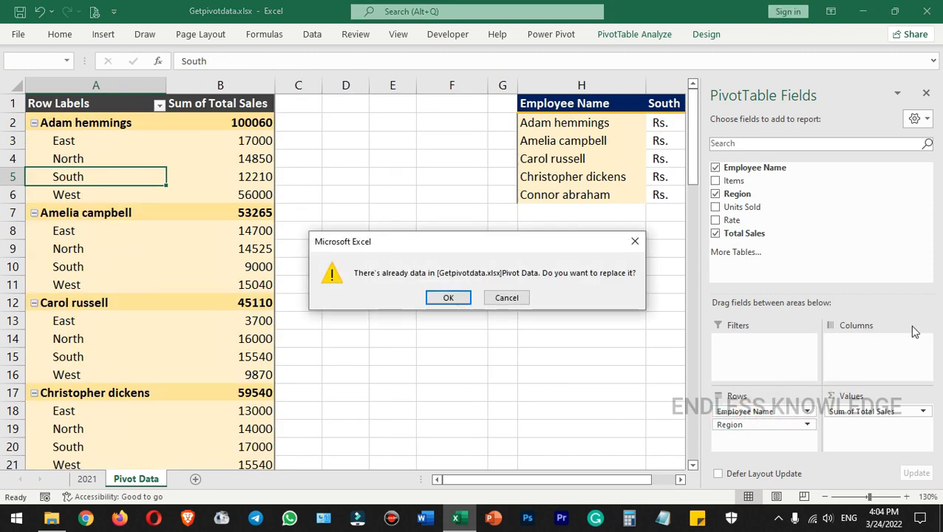
pyautogui.click(507, 298)
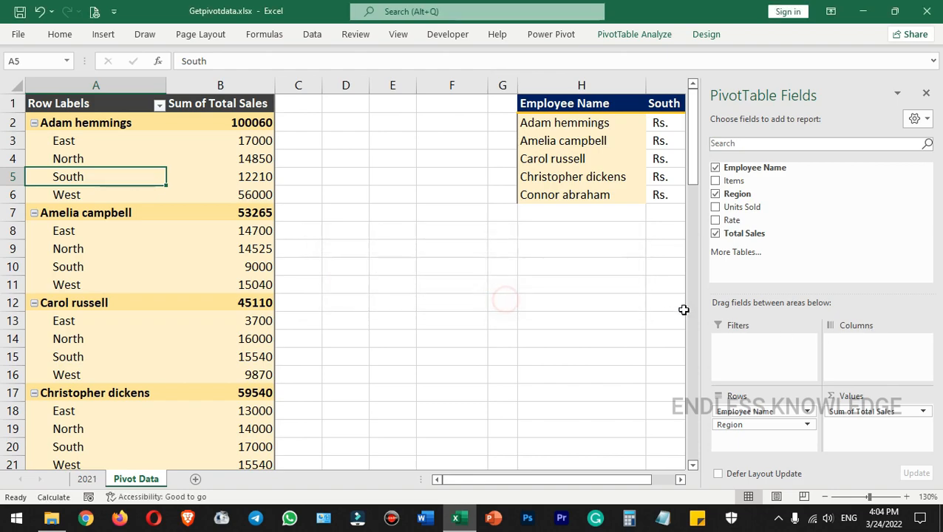
pyautogui.moveTo(570, 104); pyautogui.dragTo(768, 199)
pyautogui.moveTo(638, 201); pyautogui.dragTo(629, 342)
# - Move the Employee Name field from Rows to Columns in the pivot table
pyautogui.click(209, 197)
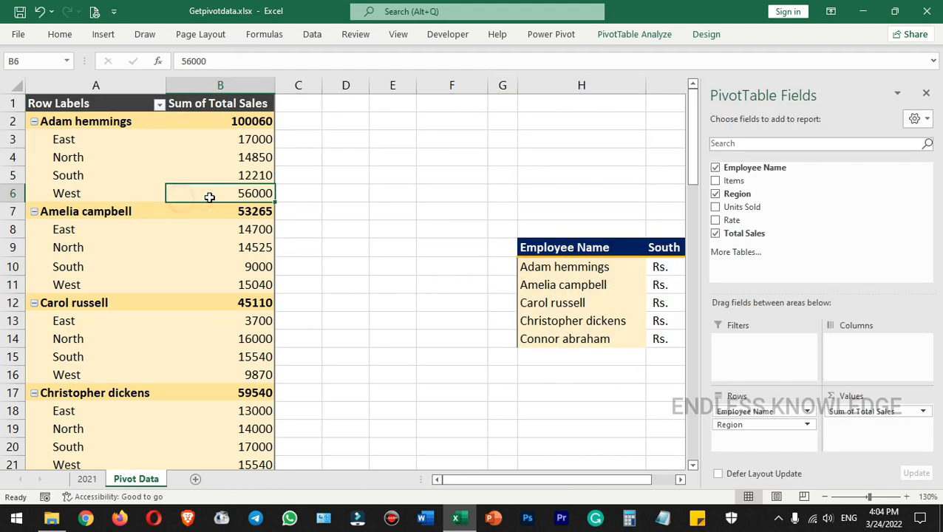
pyautogui.moveTo(761, 412); pyautogui.dragTo(861, 367)
pyautogui.click(540, 355)
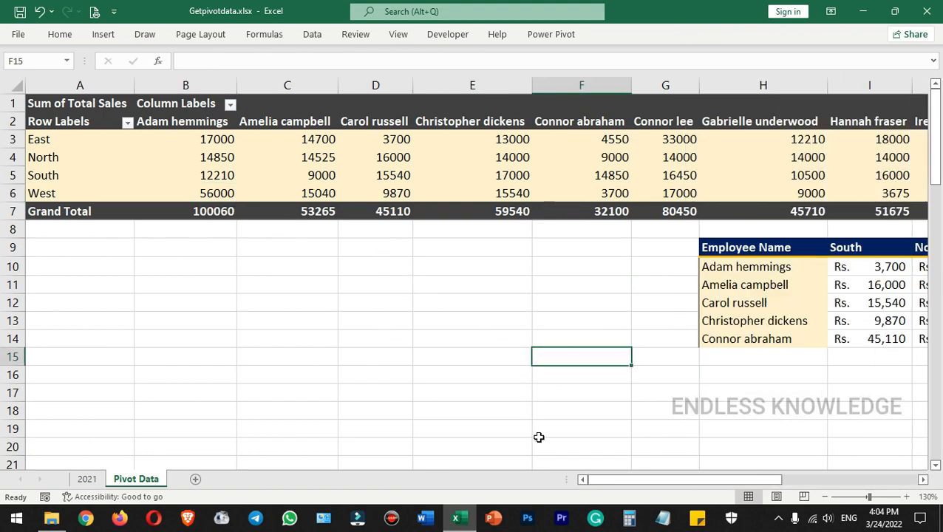
# - Compare the lookup table's directly referenced South and North values, including I10, with the rearranged pivot table
pyautogui.moveTo(618, 480); pyautogui.dragTo(658, 468)
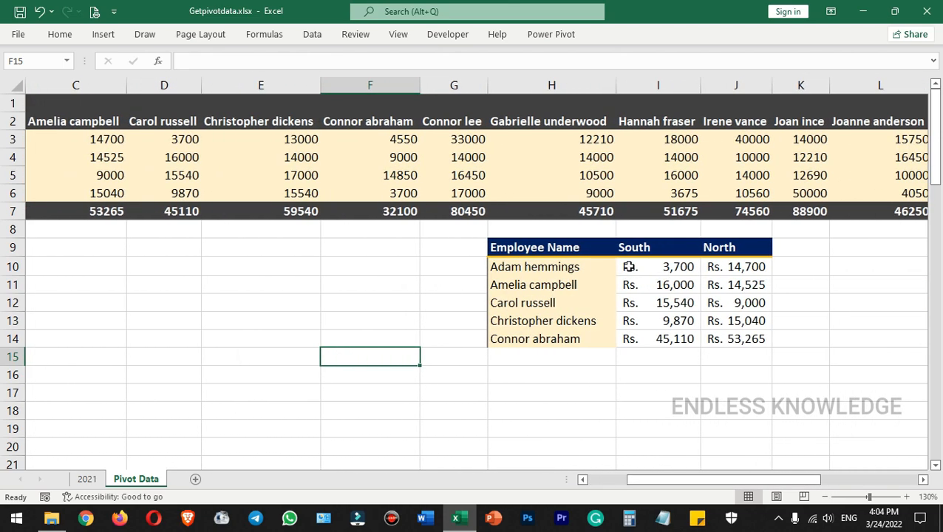
pyautogui.click(640, 267)
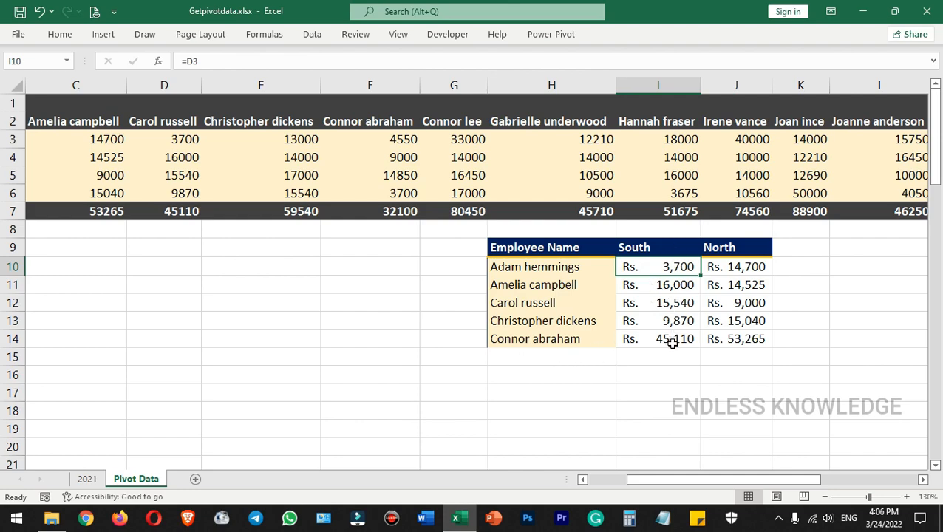
pyautogui.moveTo(675, 477); pyautogui.dragTo(619, 490)
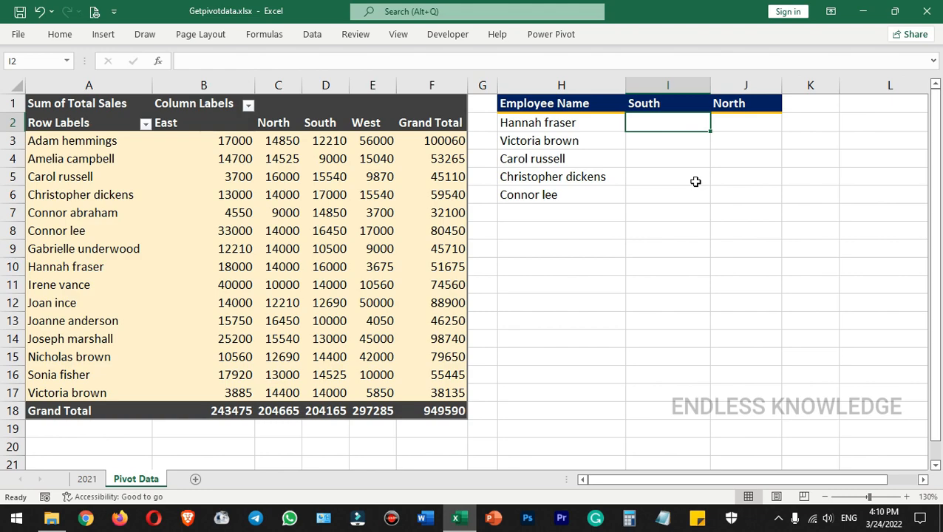
# - Turn on the Generate GetPivotData option for the pivot table
pyautogui.click(286, 191)
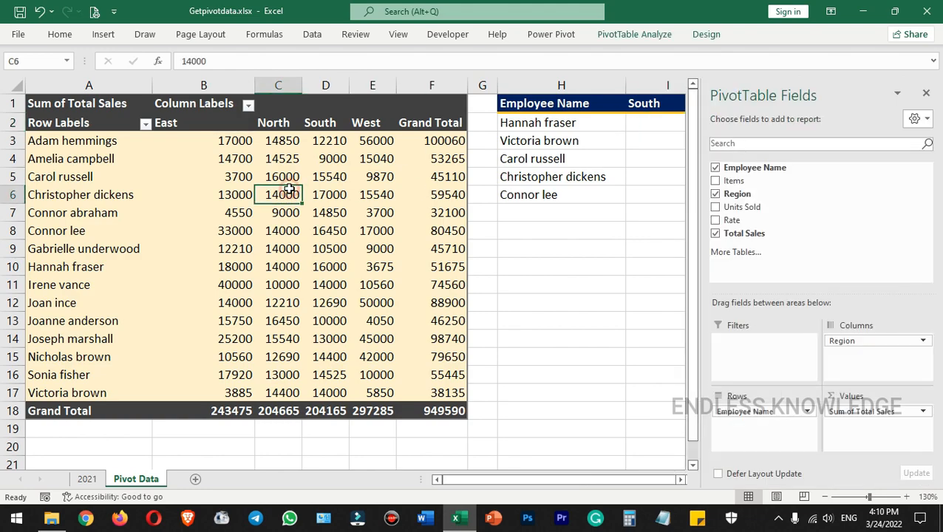
pyautogui.click(614, 35)
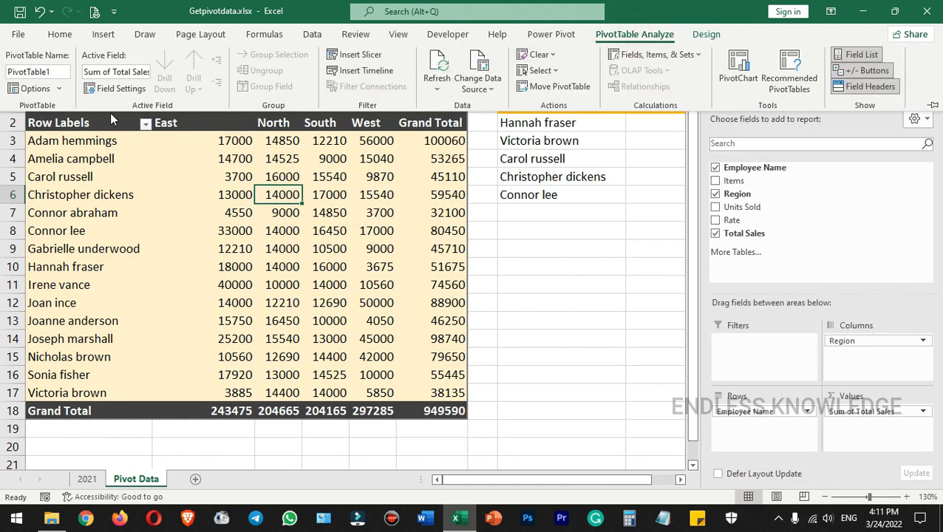
pyautogui.click(58, 88)
pyautogui.click(63, 146)
# - Enter a GETPIVOTDATA formula in I2 by referencing the first listed employee's South sales in pivot cell D10
pyautogui.click(644, 124)
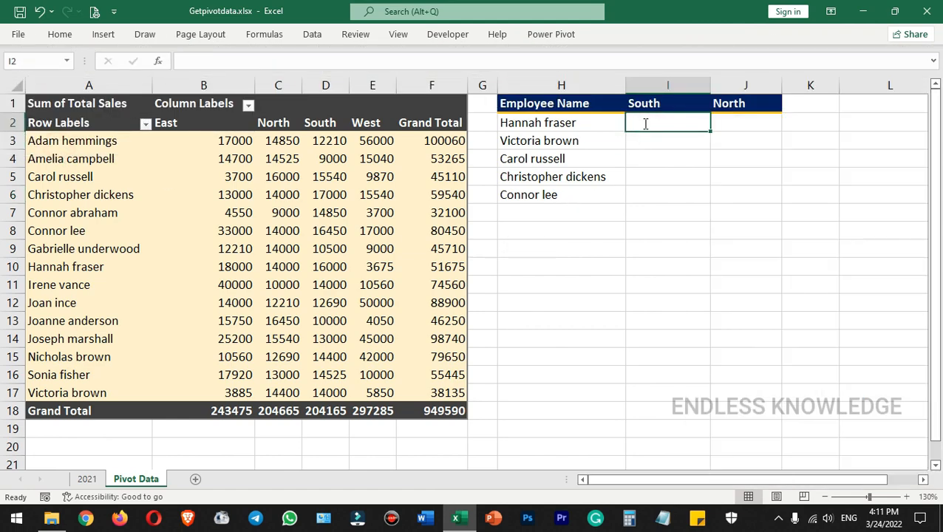
pyautogui.write('=')
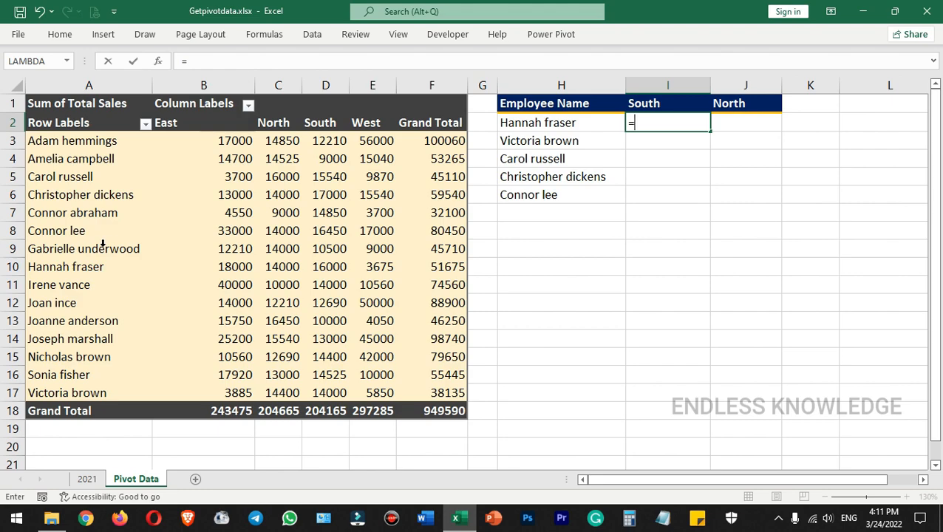
pyautogui.click(334, 266)
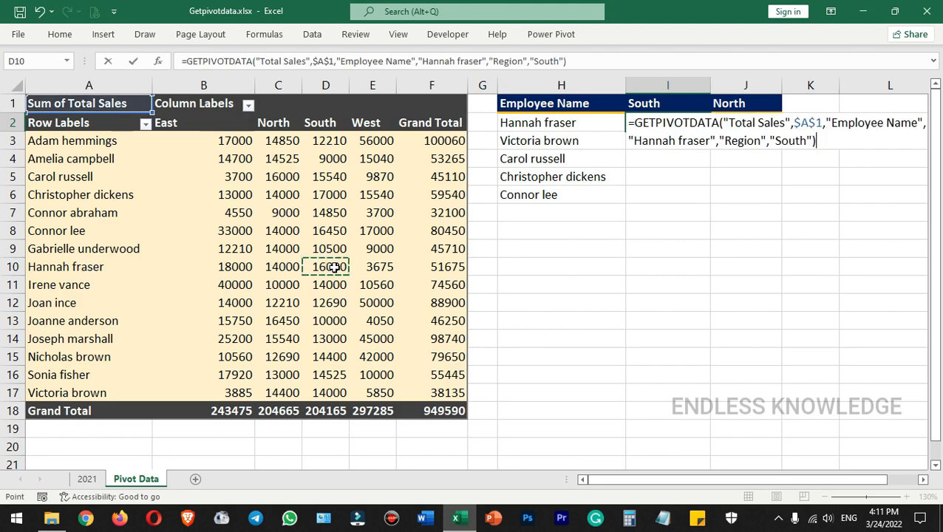
pyautogui.press('Return')
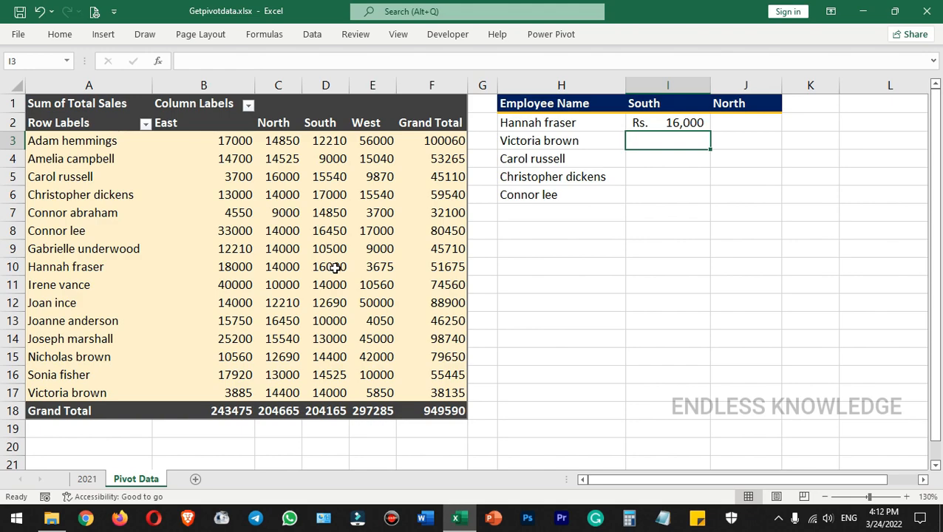
pyautogui.click(702, 122)
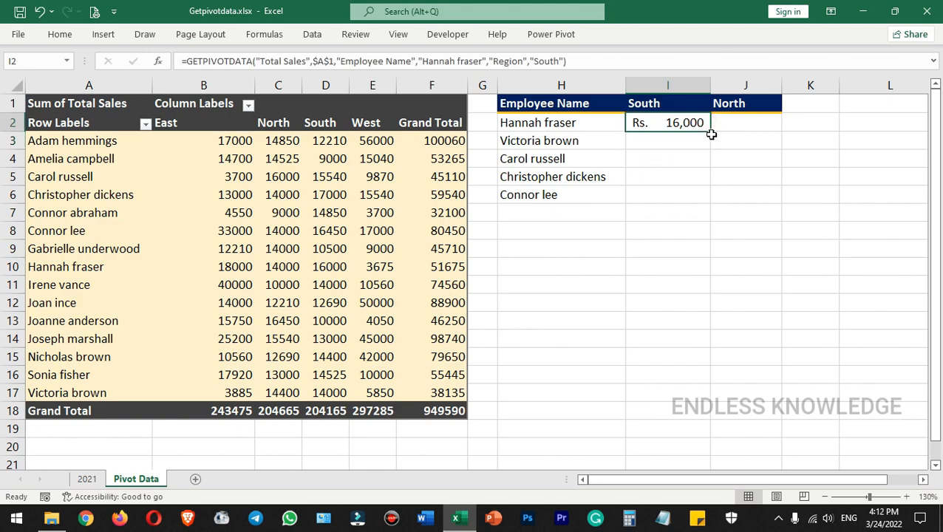
# - Copy the GETPIVOTDATA formula from I2 across the lookup table through J6
pyautogui.moveTo(711, 132); pyautogui.dragTo(775, 196)
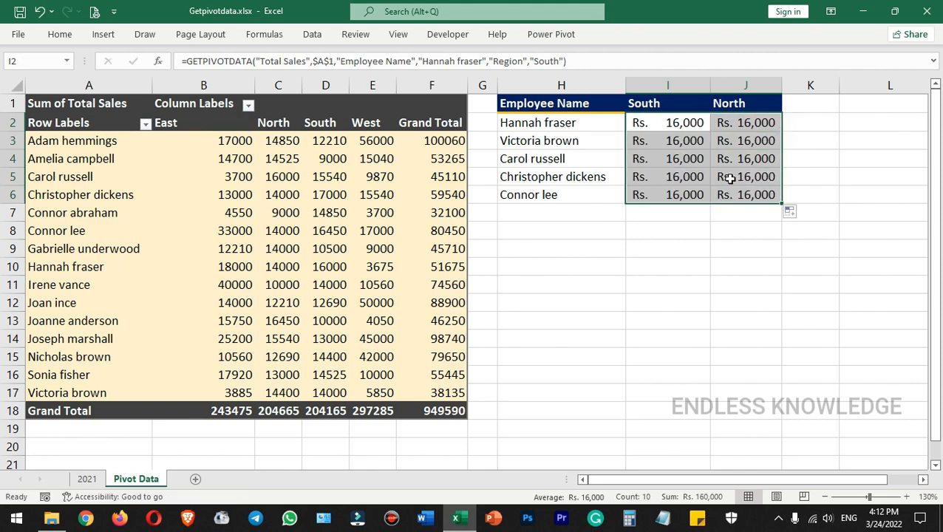
pyautogui.click(669, 142)
pyautogui.click(678, 121)
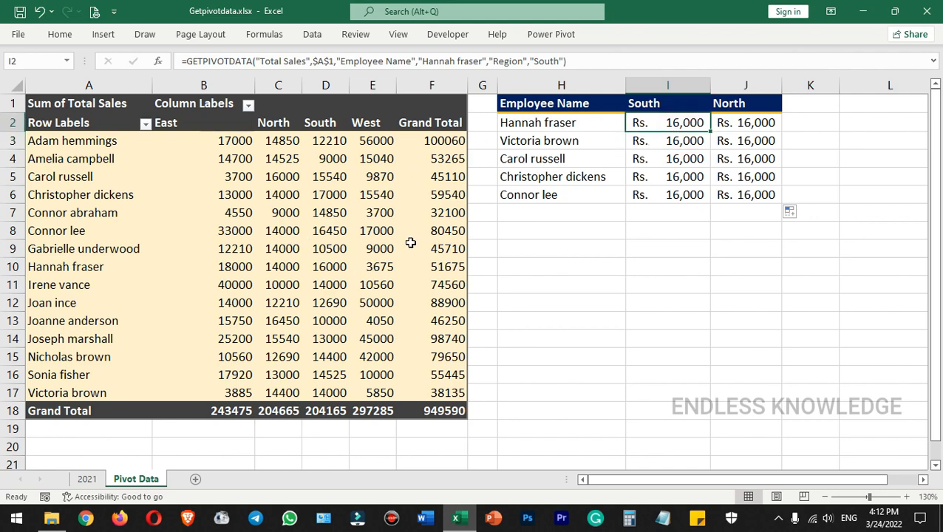
# - Examine the employee name and region arguments of the GETPIVOTDATA formula copied into I3
pyautogui.doubleClick(690, 142)
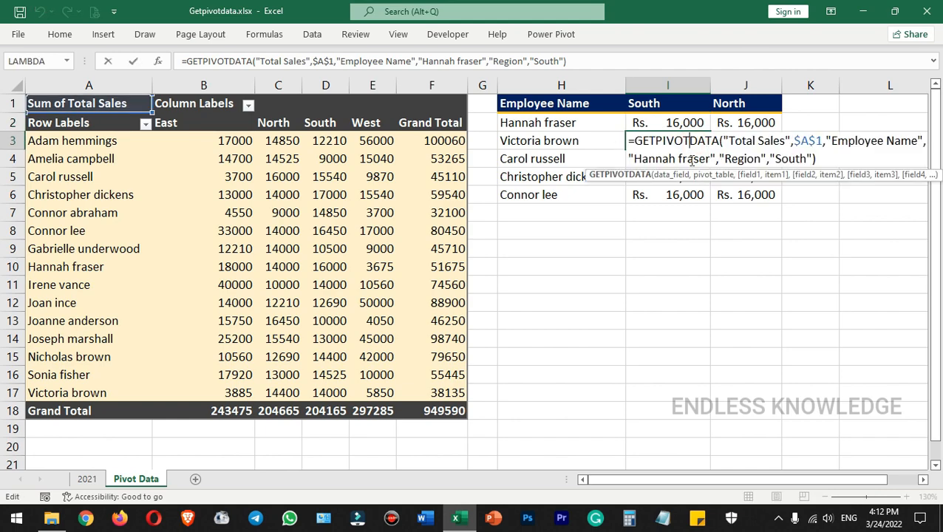
pyautogui.click(692, 160)
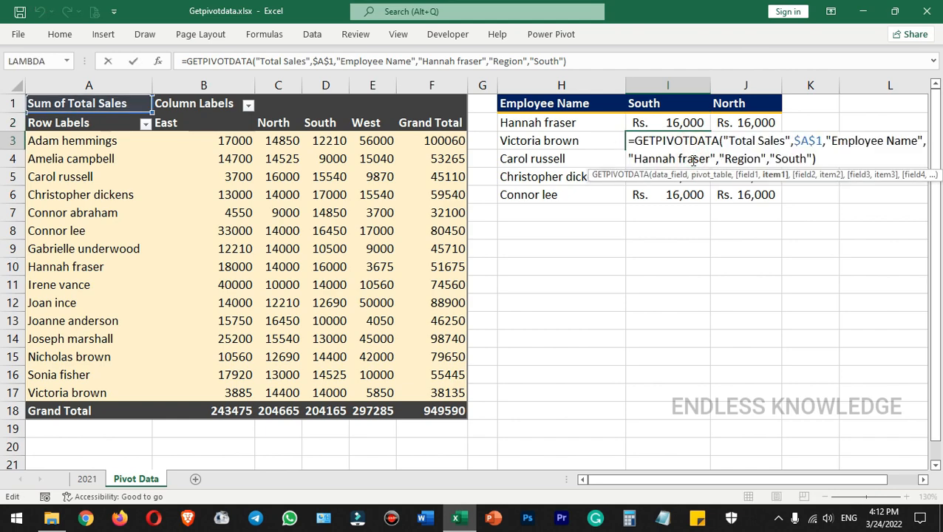
pyautogui.click(791, 159)
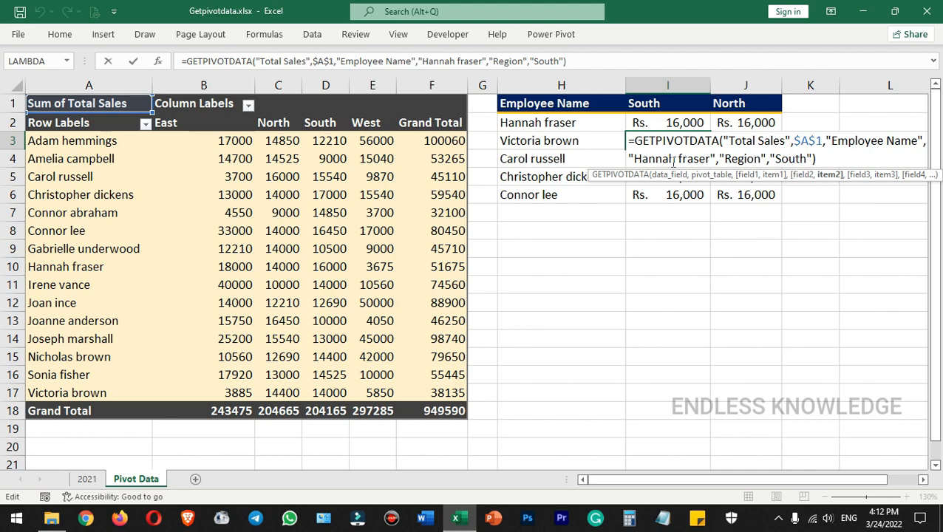
pyautogui.moveTo(628, 159); pyautogui.dragTo(716, 158)
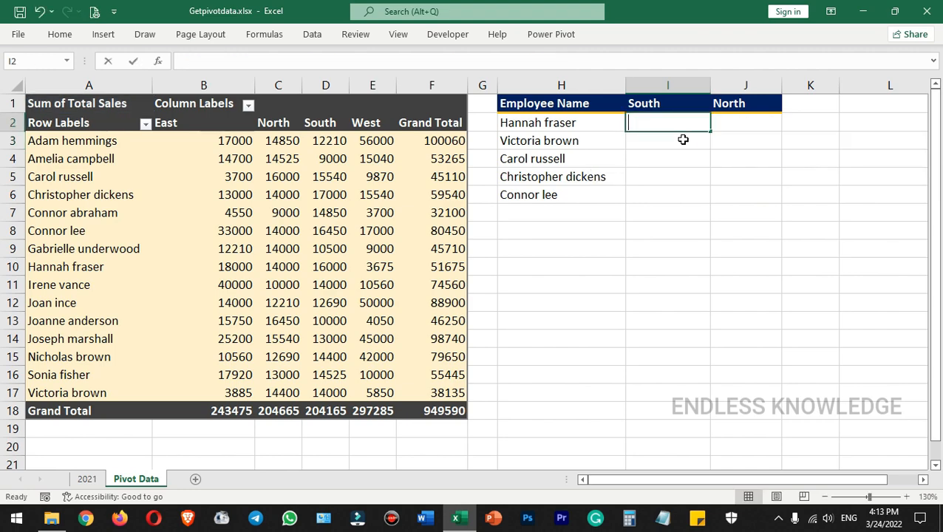
# - Build a GETPIVOTDATA formula in the emptied I2 from pivot cell D10 and replace its employee name argument with $H2
pyautogui.write('=')
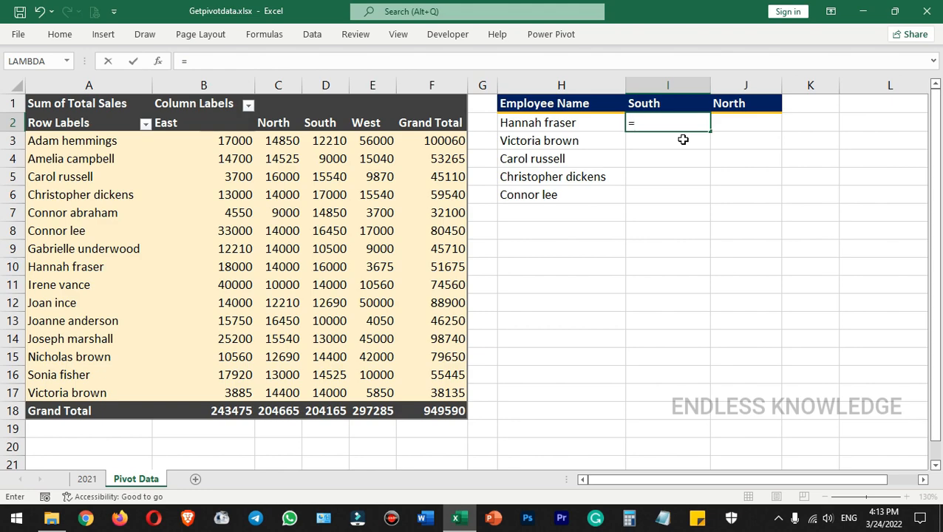
pyautogui.click(329, 266)
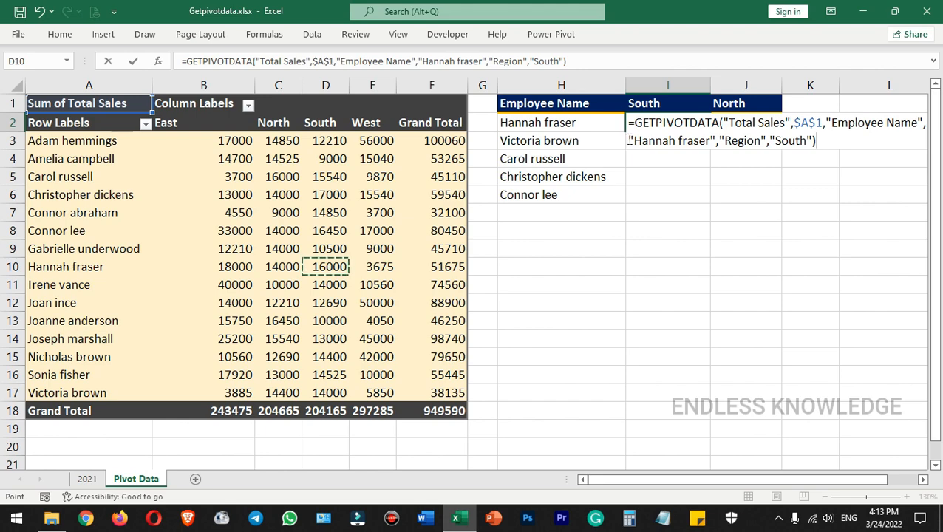
pyautogui.moveTo(628, 140); pyautogui.dragTo(715, 141)
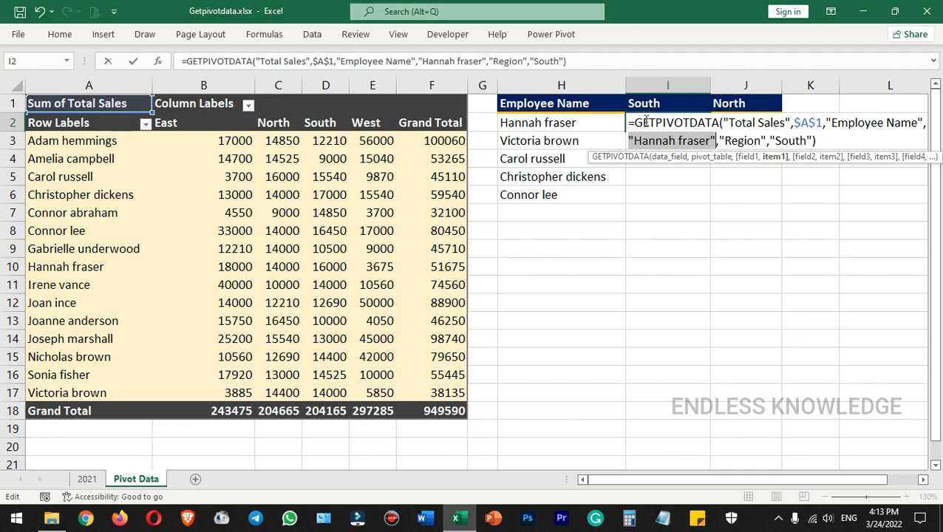
pyautogui.click(579, 122)
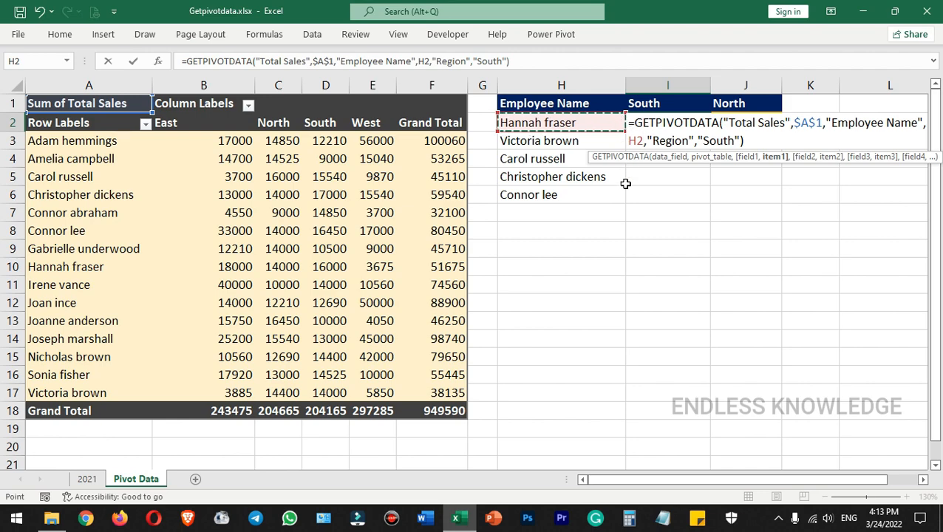
pyautogui.click(636, 138)
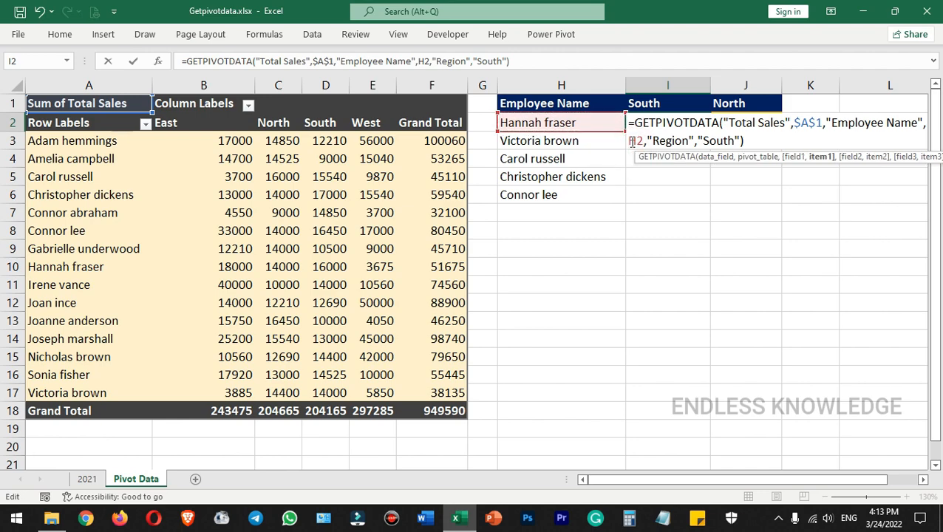
pyautogui.write('$')
# - Replace the "South" region argument in the I2 formula with I$1 and commit the formula
pyautogui.click(679, 140)
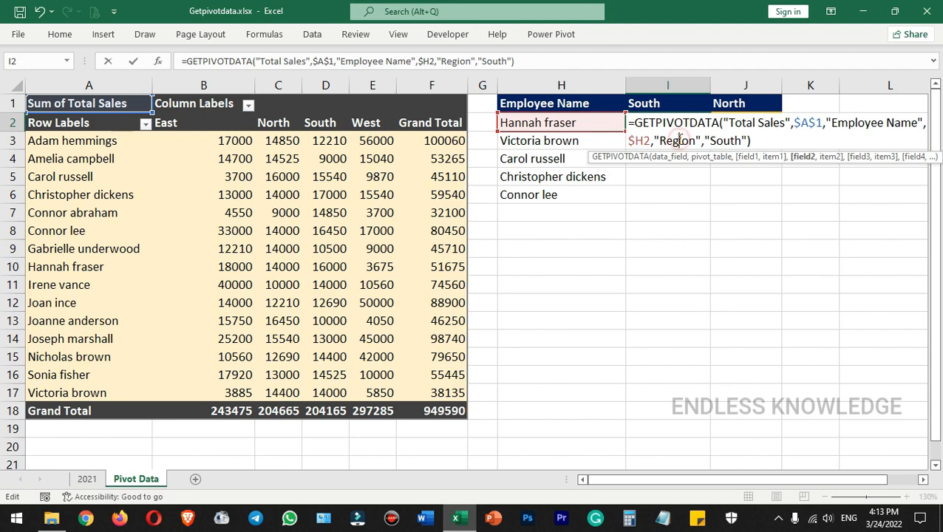
pyautogui.click(718, 140)
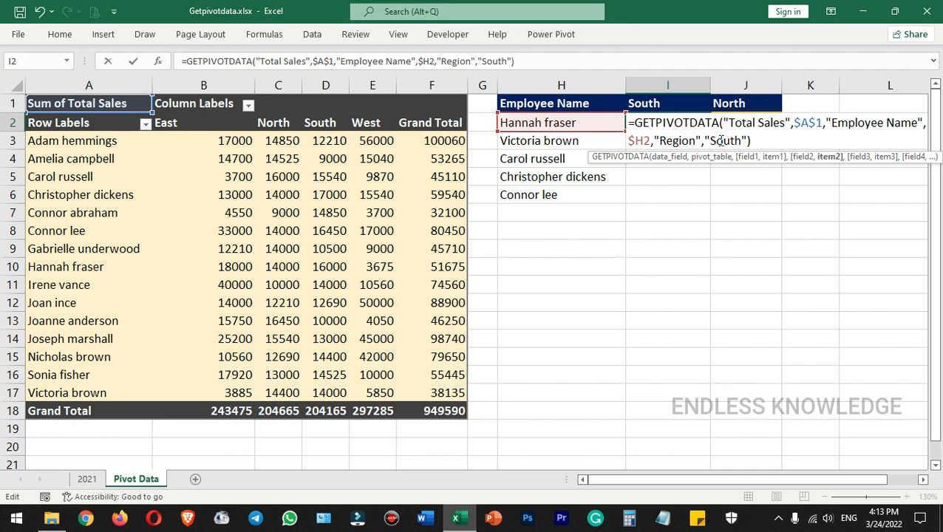
pyautogui.moveTo(706, 139); pyautogui.dragTo(748, 141)
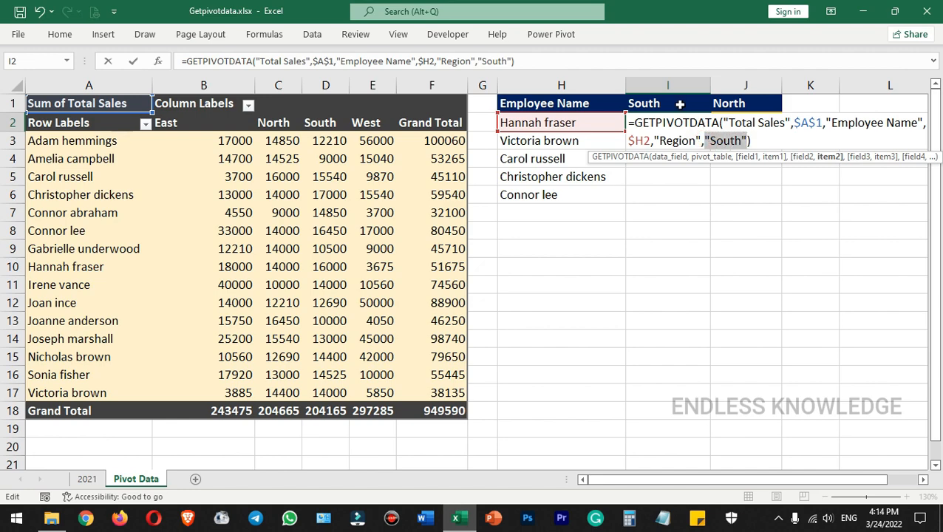
pyautogui.click(678, 104)
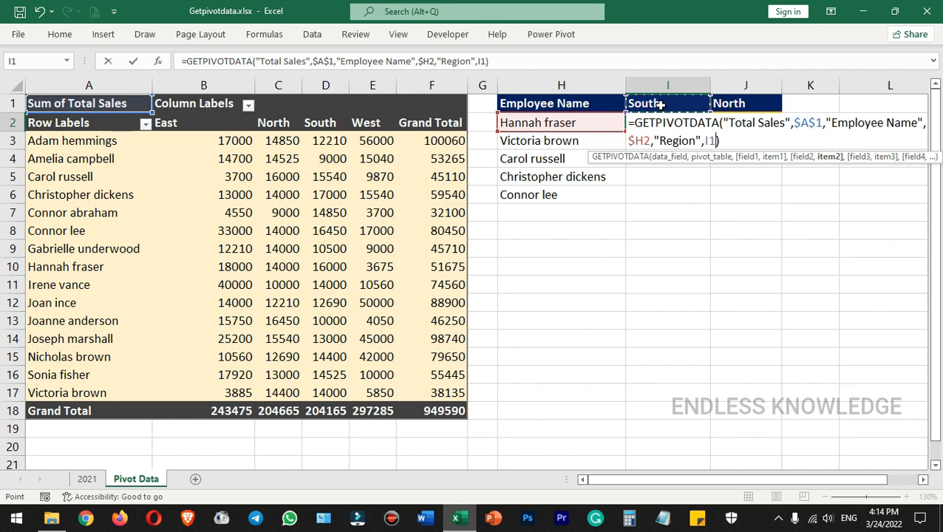
pyautogui.click(705, 140)
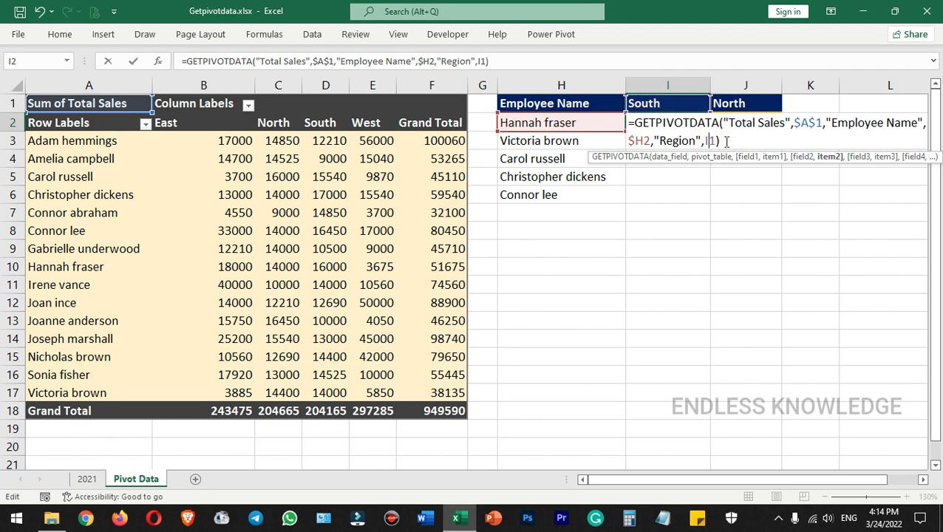
pyautogui.write('$')
pyautogui.press('Return')
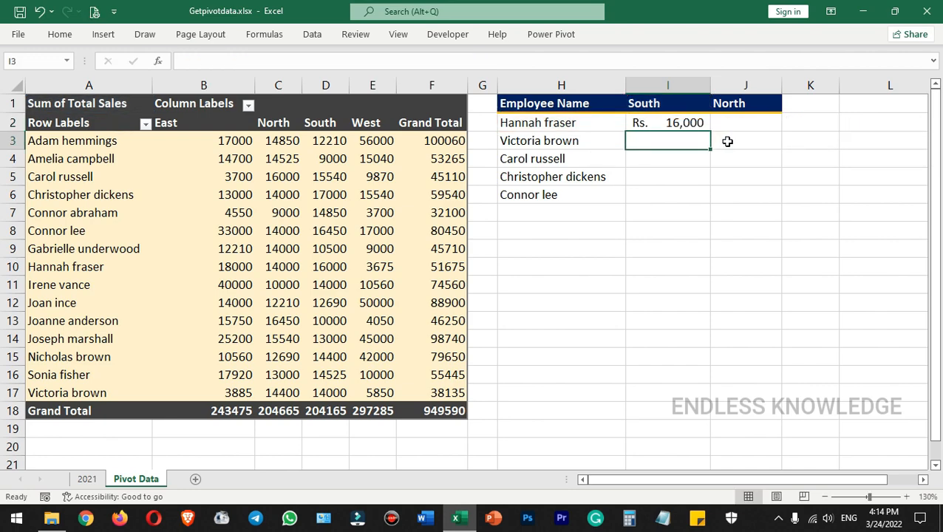
# - Fill the I2 formula through J6 and check the third listed employee's South and North sales against the pivot table
pyautogui.click(700, 122)
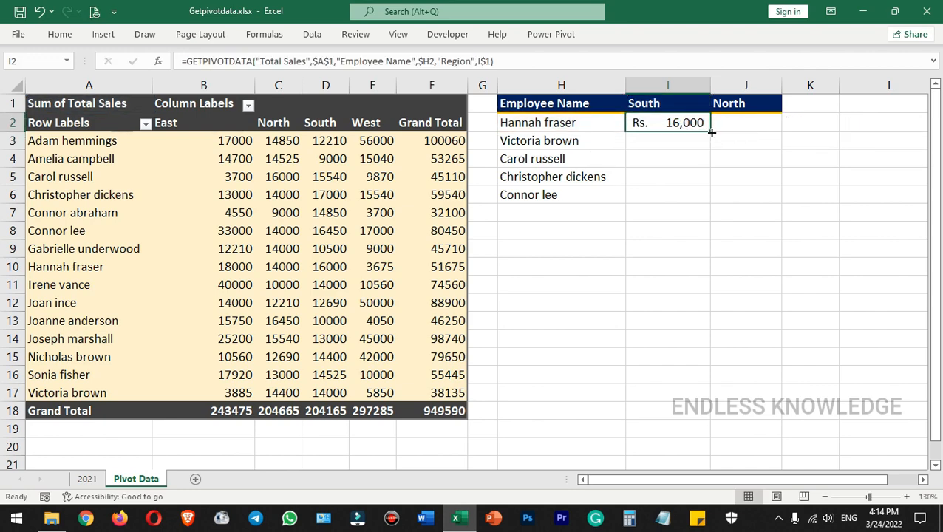
pyautogui.moveTo(711, 131); pyautogui.dragTo(771, 196)
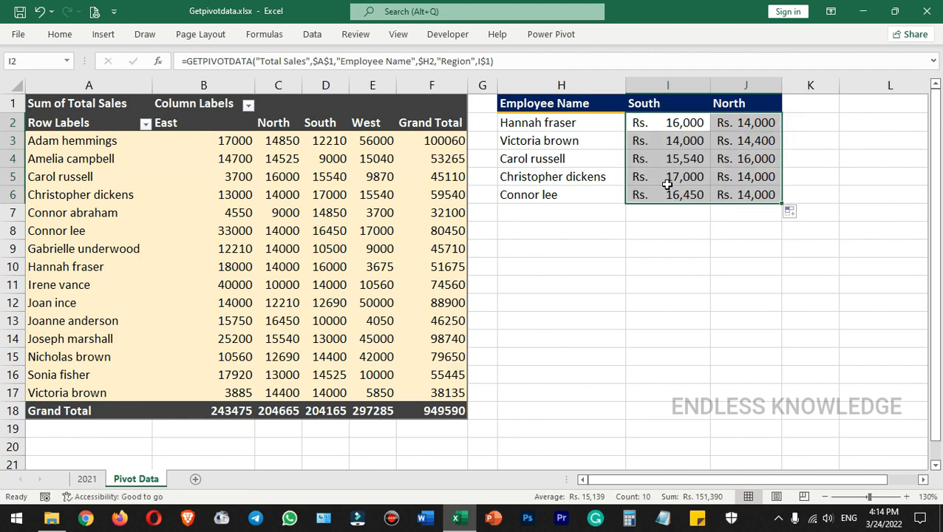
pyautogui.click(581, 159)
pyautogui.click(661, 159)
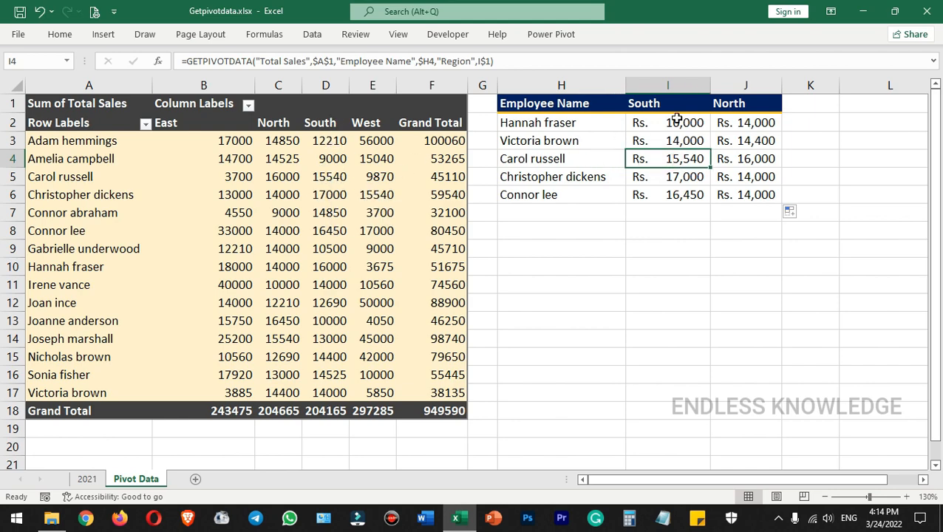
pyautogui.click(283, 177)
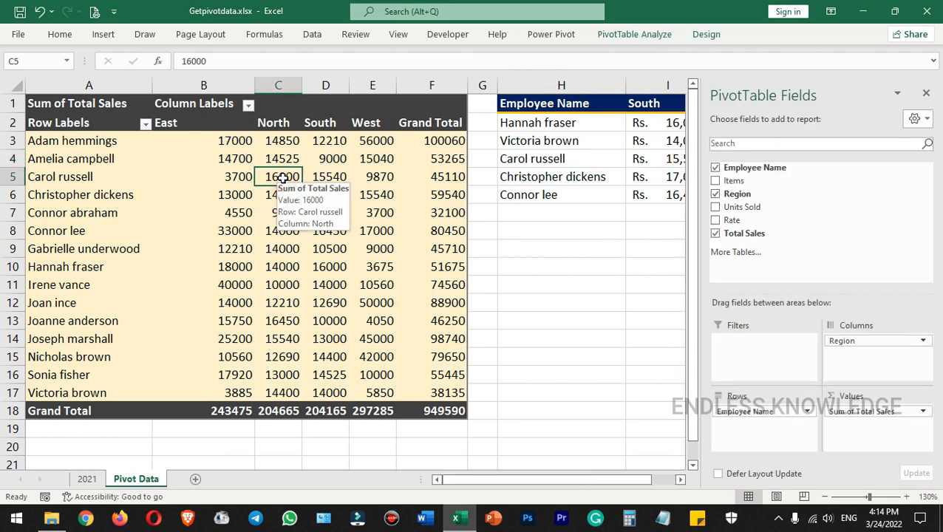
pyautogui.click(925, 93)
# - Move the whole lookup table from H1:J6 down to H9:J14
pyautogui.moveTo(556, 103); pyautogui.dragTo(729, 196)
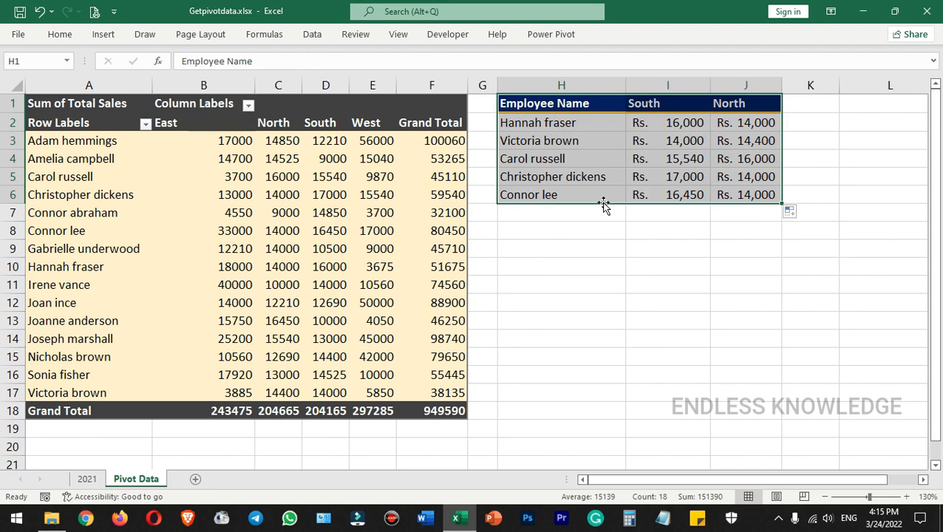
pyautogui.moveTo(604, 203); pyautogui.dragTo(590, 340)
pyautogui.click(329, 229)
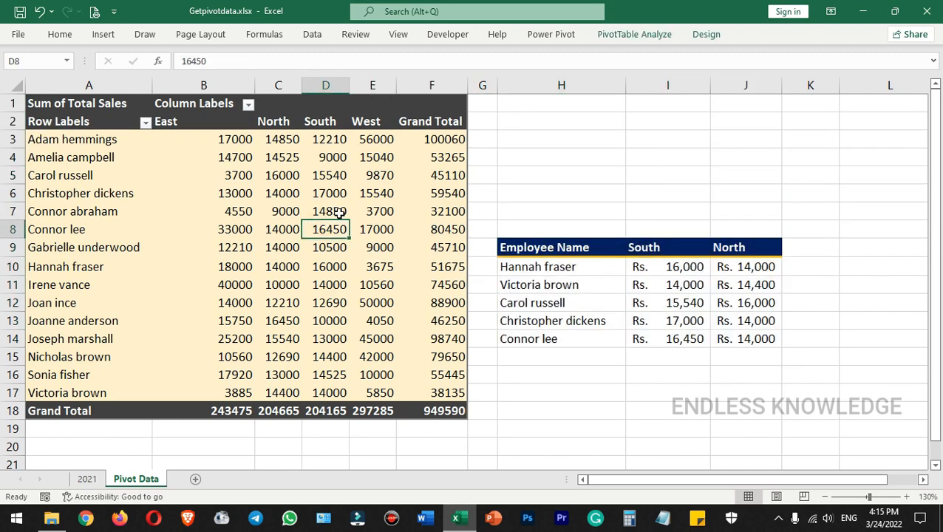
# - Show the pivot table's field list and swap the fields, placing Employee Name in Columns and Region in Rows
pyautogui.click(326, 152)
pyautogui.rightClick(326, 151)
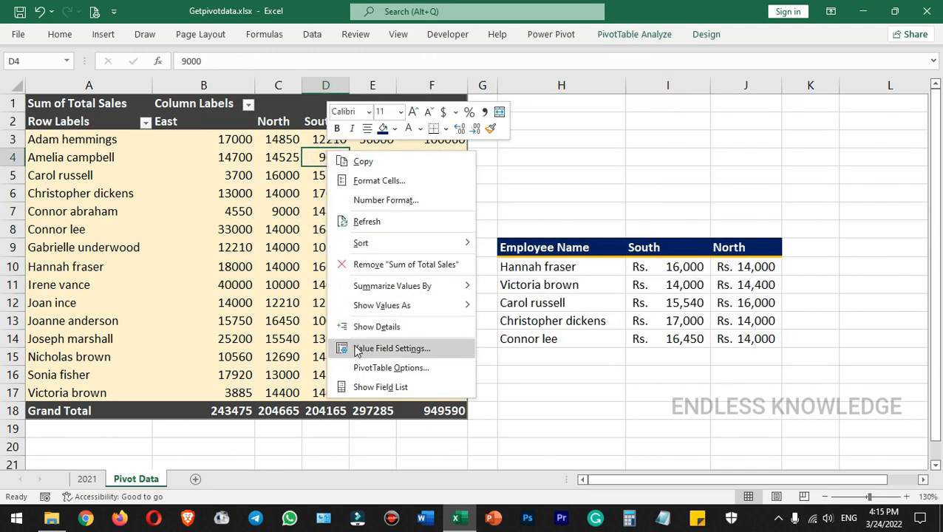
pyautogui.click(399, 385)
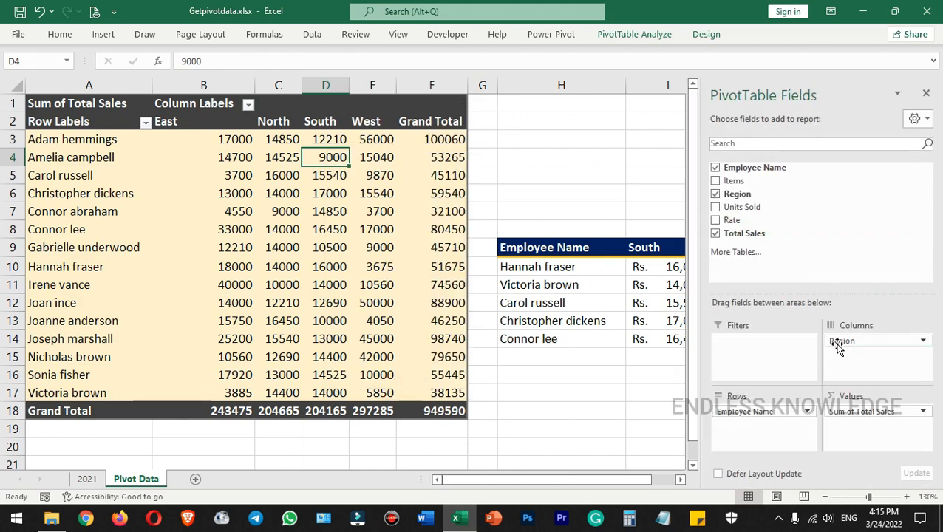
pyautogui.moveTo(836, 341); pyautogui.dragTo(863, 356)
# - Fill the I10:J10 formulas down through row 14 and check the South and North formulas in row 12
pyautogui.moveTo(522, 480); pyautogui.dragTo(575, 481)
pyautogui.moveTo(510, 268); pyautogui.dragTo(570, 339)
pyautogui.click(506, 267)
pyautogui.moveTo(538, 266); pyautogui.dragTo(587, 270)
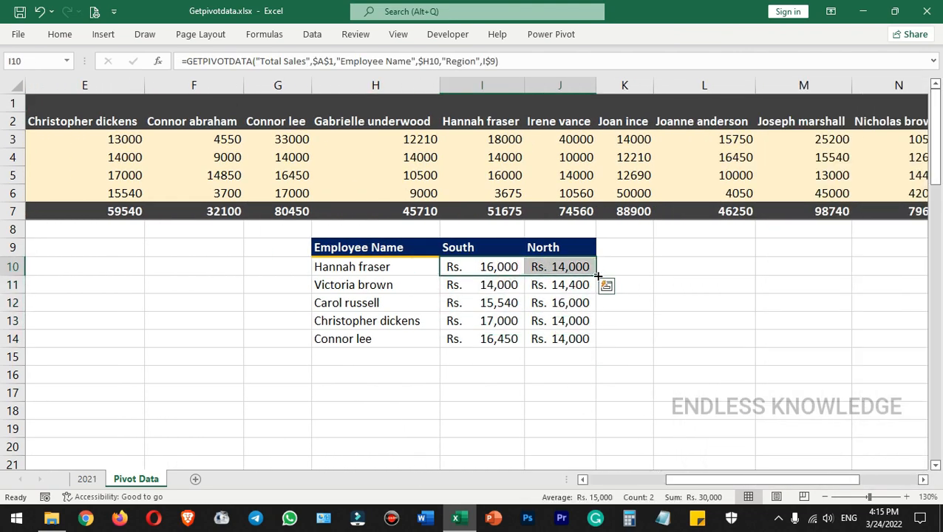
pyautogui.doubleClick(597, 274)
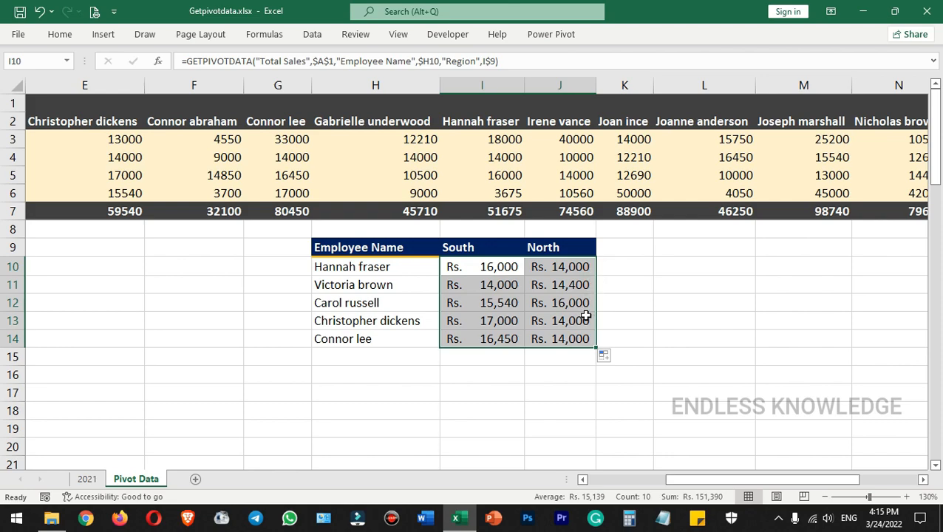
pyautogui.click(492, 302)
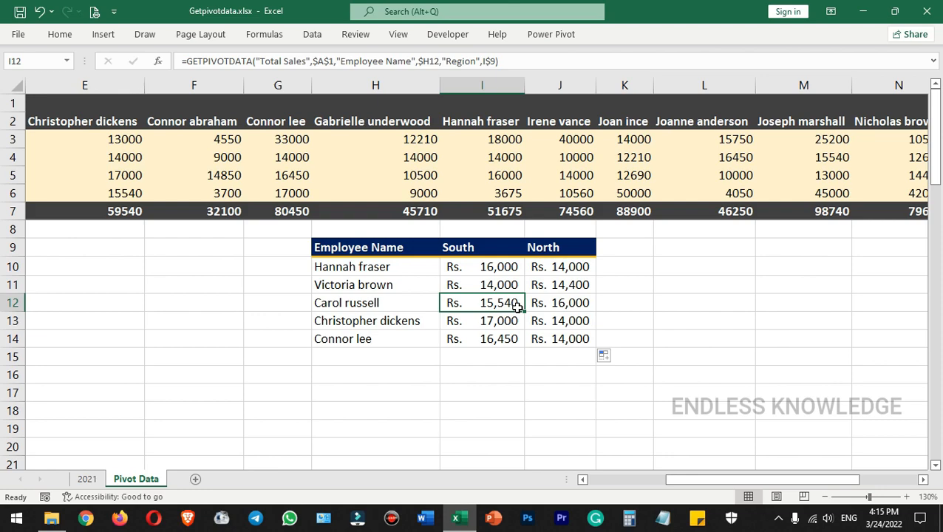
pyautogui.click(566, 303)
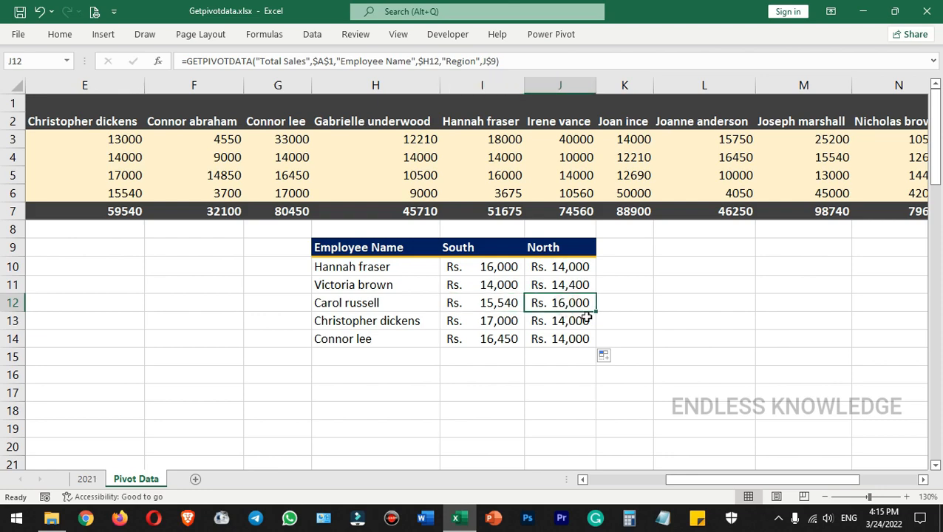